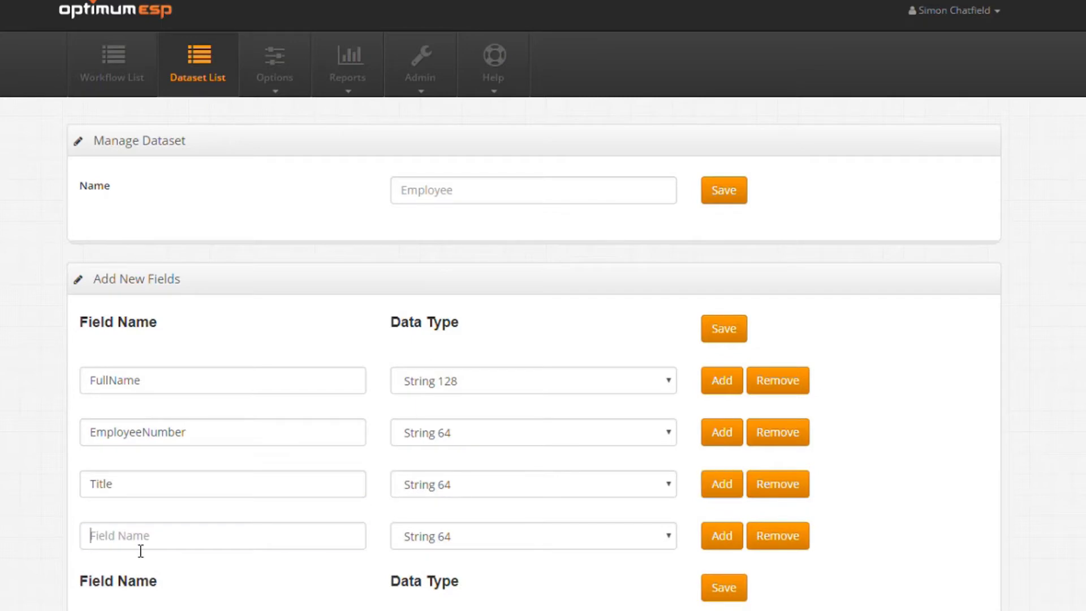
Step: Add the EmployeeType field and an Email field of type Email to the Employee dataset
{"action": "type", "text": "EmployeeType"}
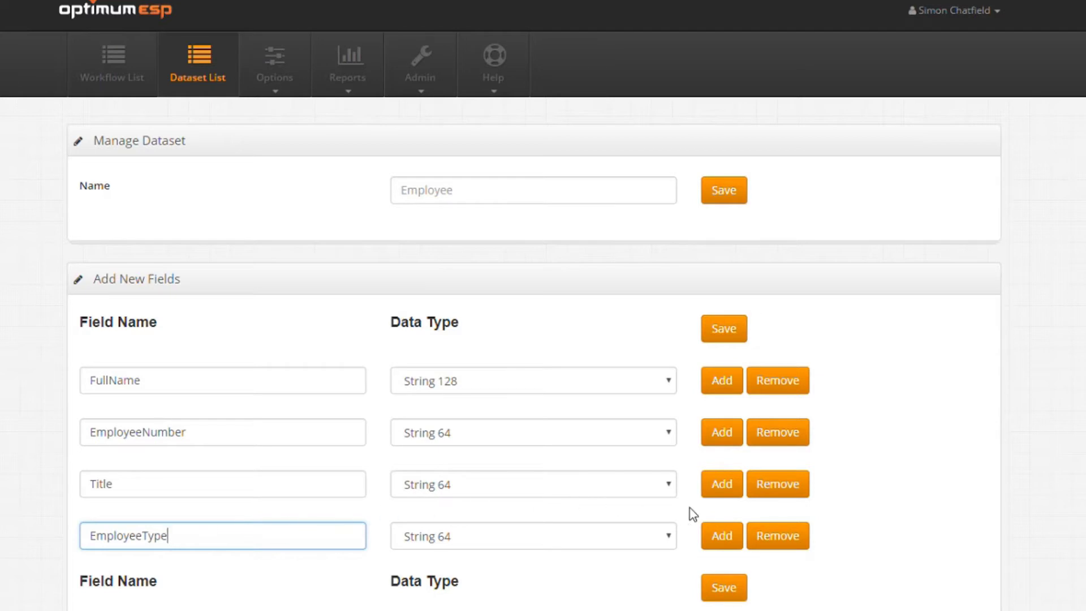
{"action": "left_click", "coordinate": [729, 536]}
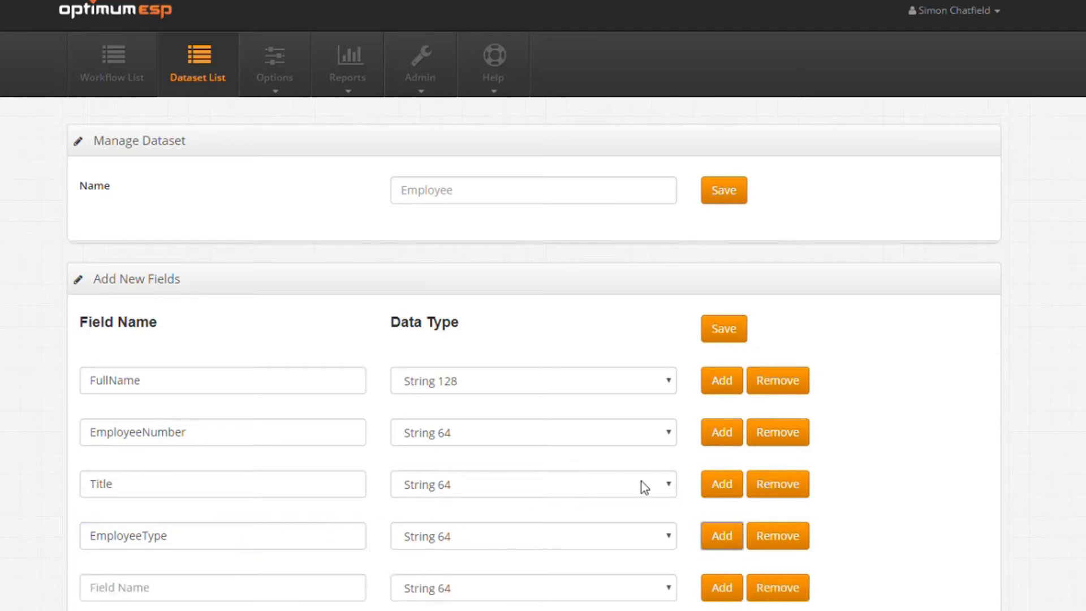
{"action": "left_click", "coordinate": [137, 589]}
{"action": "scroll", "coordinate": [137, 591], "scroll_direction": "down", "scroll_amount": 2}
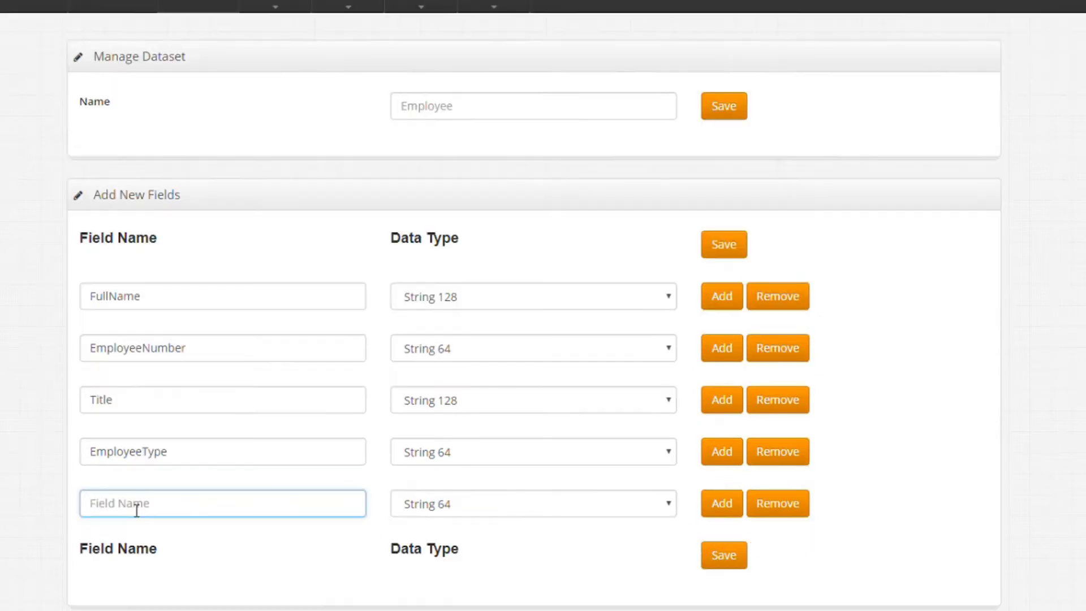
{"action": "type", "text": "Email"}
{"action": "key", "text": "Tab"}
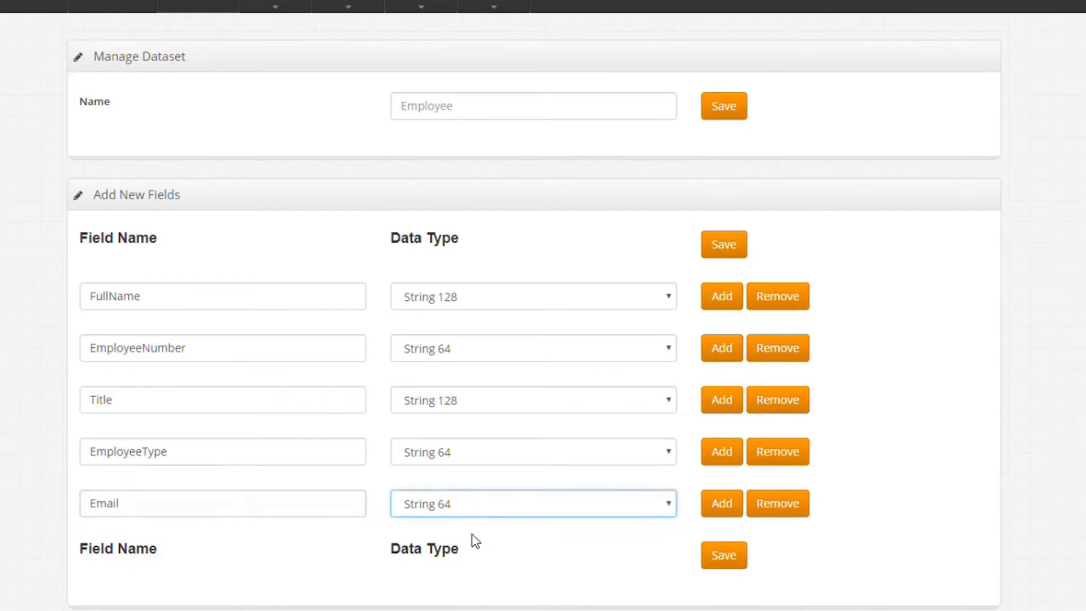
{"action": "key", "text": "e"}
Step: Add a PTODaysPerYear field with data type Integer
{"action": "left_click", "coordinate": [723, 502]}
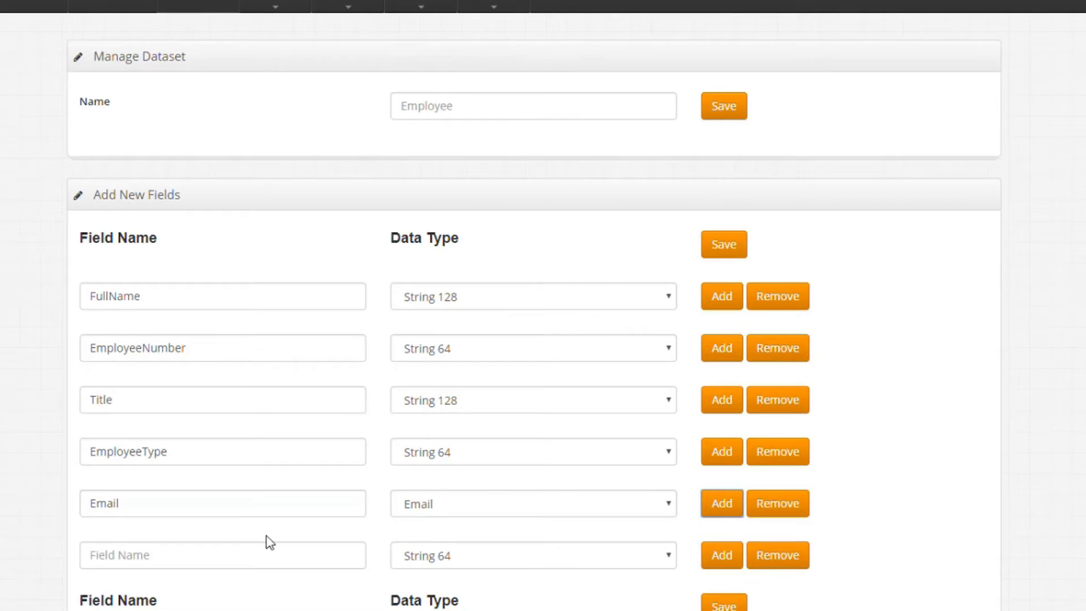
{"action": "left_click", "coordinate": [260, 562]}
{"action": "type", "text": "PTODaysPerYear"}
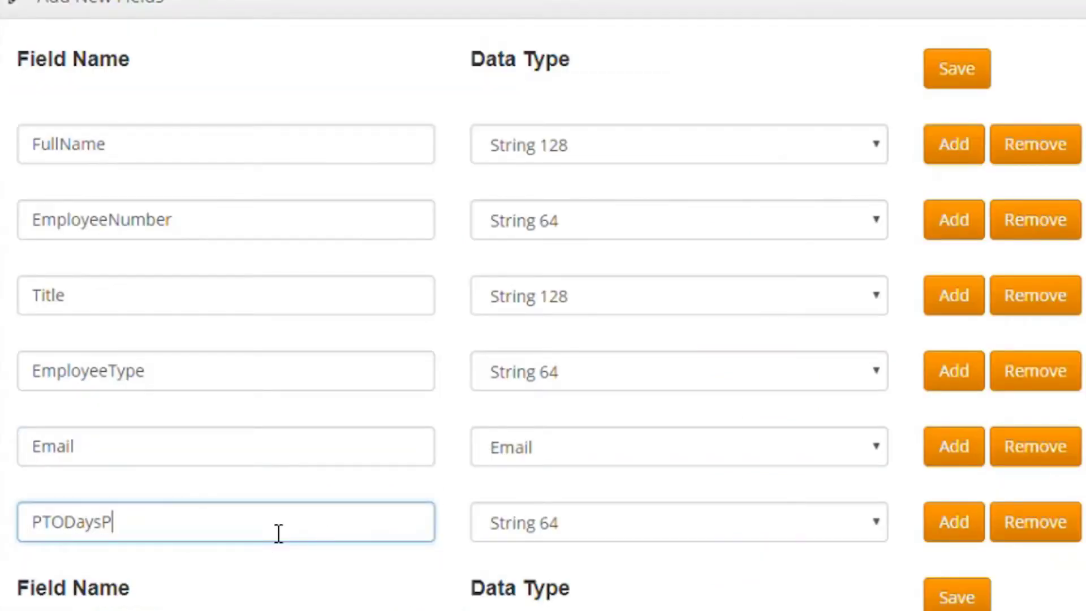
{"action": "key", "text": "Tab"}
{"action": "key", "text": "i"}
{"action": "scroll", "coordinate": [572, 557], "scroll_direction": "down", "scroll_amount": 1}
Step: Add a ManagerEmail field with data type String 128
{"action": "key", "text": "Tab"}
{"action": "key", "text": "Return"}
{"action": "left_click", "coordinate": [255, 545]}
{"action": "type", "text": "ManagerEmail"}
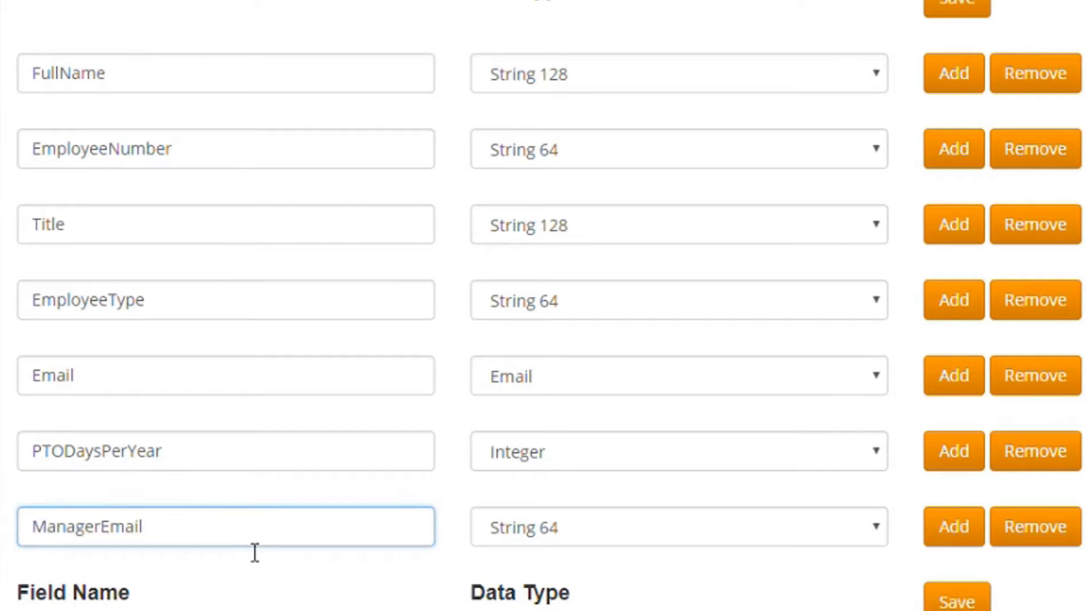
{"action": "key", "text": "Tab"}
{"action": "scroll", "coordinate": [744, 433], "scroll_direction": "down", "scroll_amount": 2}
{"action": "key", "text": "Down"}
Step: Add a HireDate field of type Date, then save the Employee dataset
{"action": "key", "text": "Tab"}
{"action": "key", "text": "Return"}
{"action": "left_click", "coordinate": [36, 445]}
{"action": "type", "text": "HireDate"}
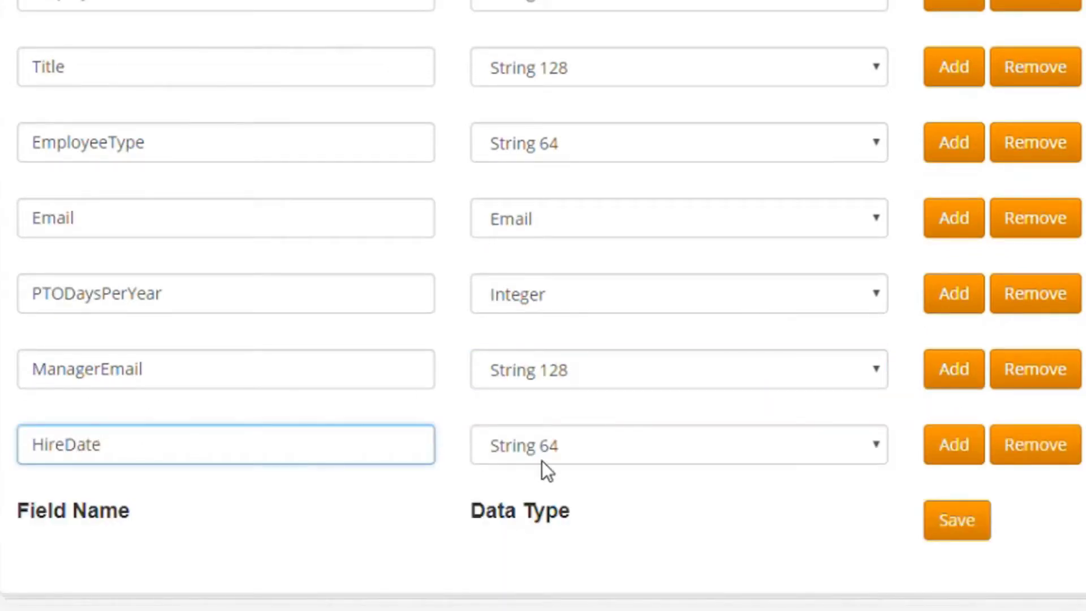
{"action": "key", "text": "Tab"}
{"action": "key", "text": "d"}
{"action": "left_click", "coordinate": [973, 535]}
{"action": "left_click", "coordinate": [208, 82]}
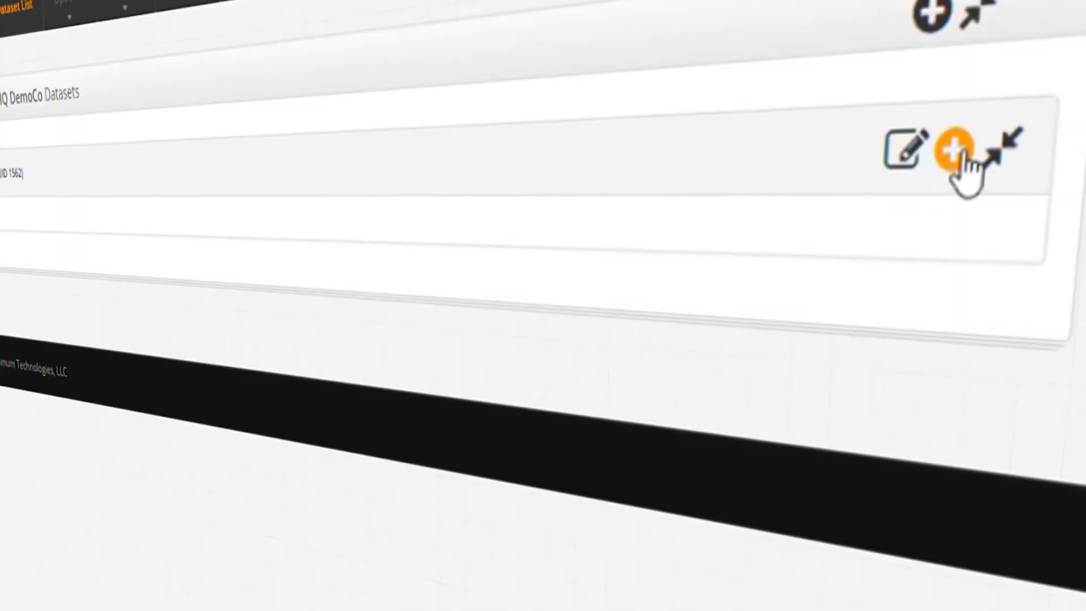
Step: Create a new workflow from the dataset row named ManageEmployee and save it
{"action": "left_click", "coordinate": [956, 154]}
{"action": "left_click", "coordinate": [204, 236]}
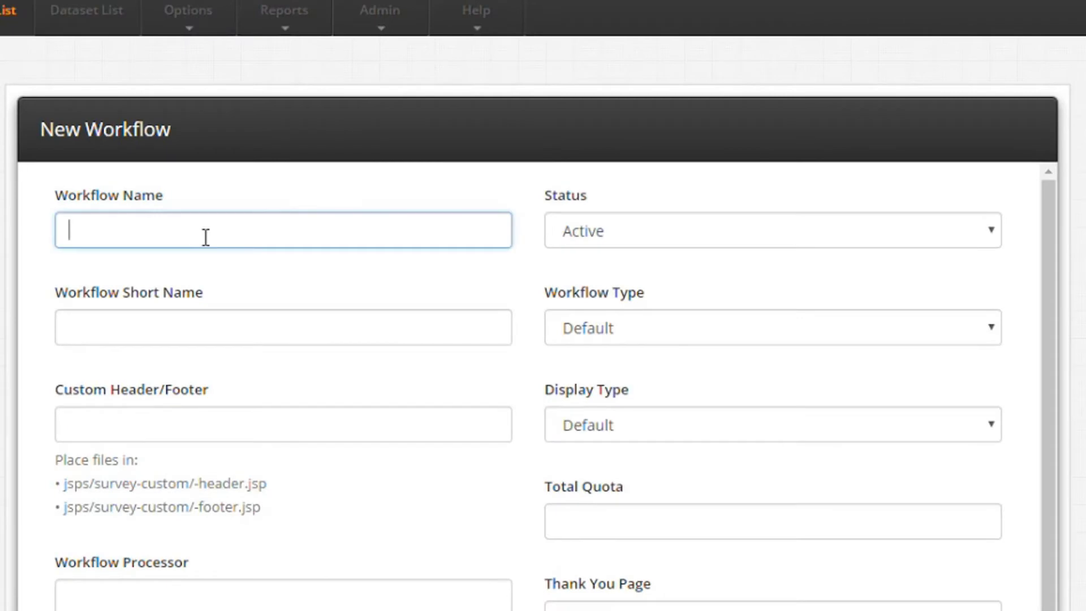
{"action": "type", "text": "ManageEmploye"}
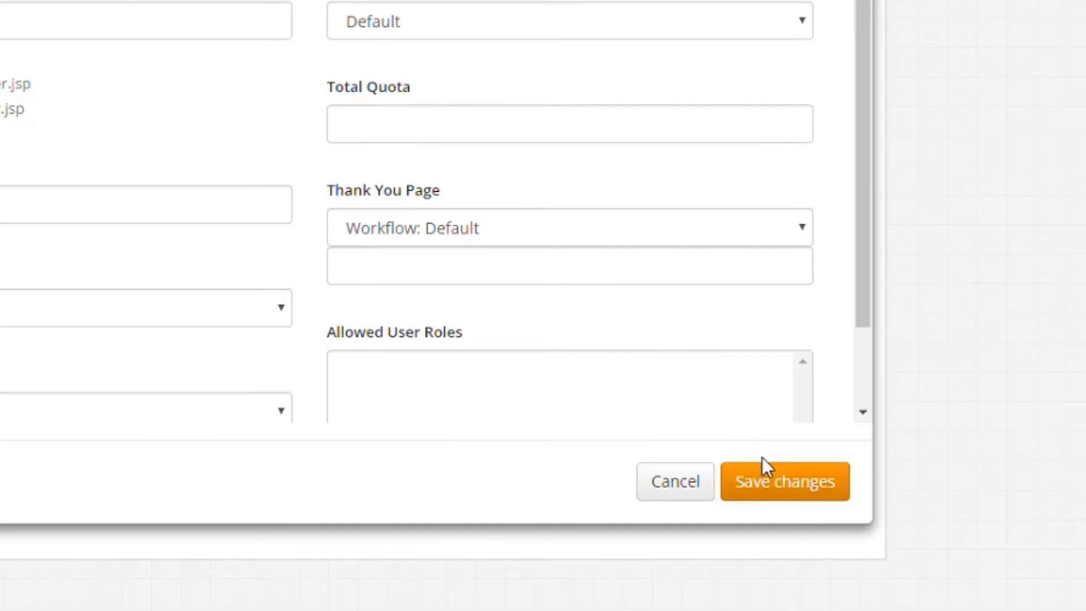
{"action": "left_click", "coordinate": [775, 475]}
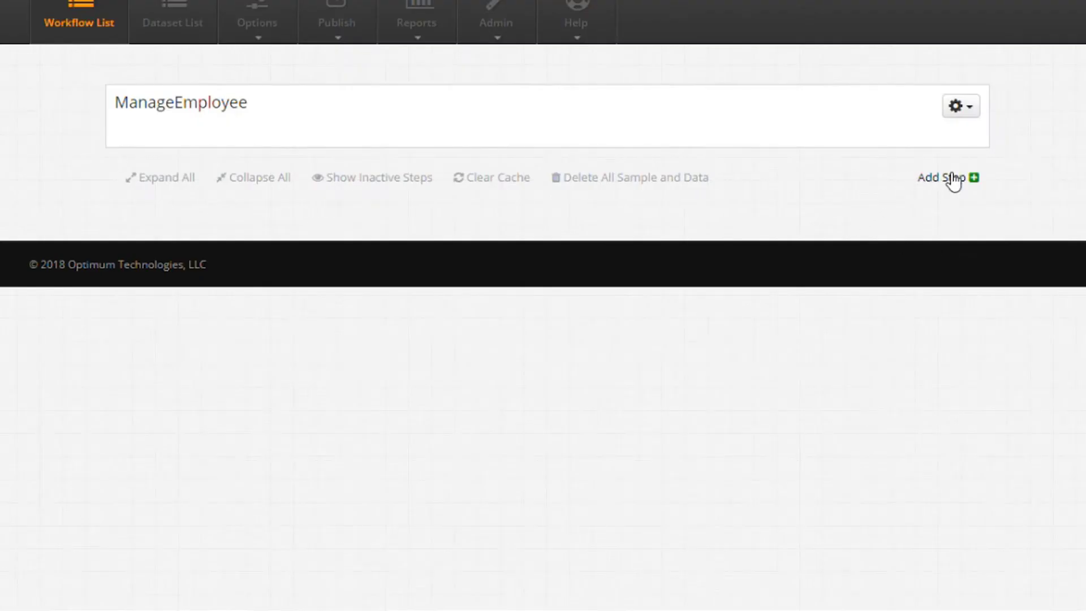
Step: Add a step named dataset, type Sample, display Update Sample (Hidden), with all field rows, and save
{"action": "left_click", "coordinate": [952, 179]}
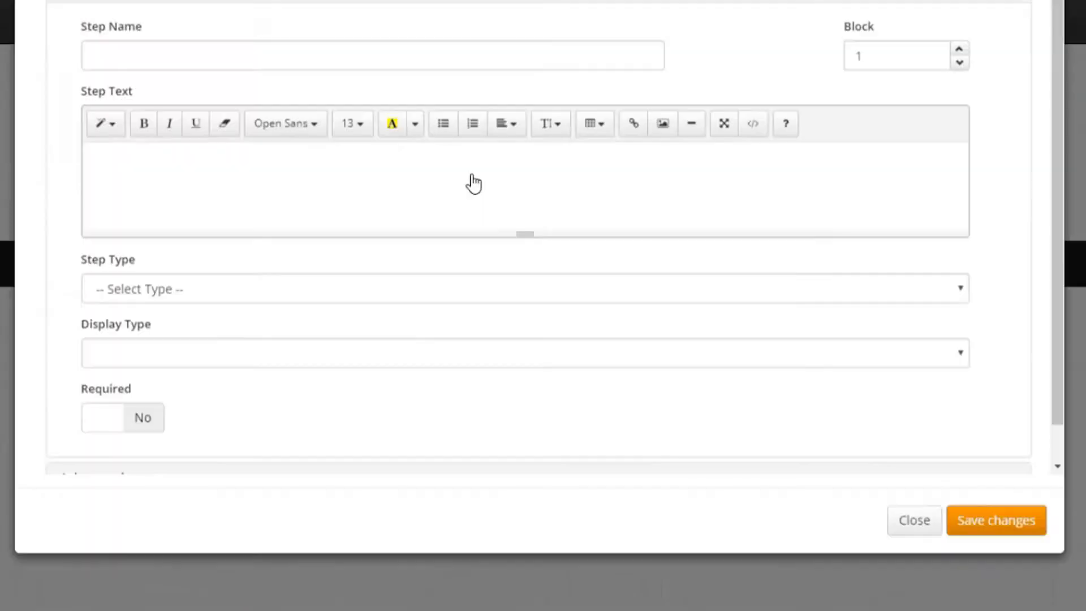
{"action": "left_click", "coordinate": [267, 123]}
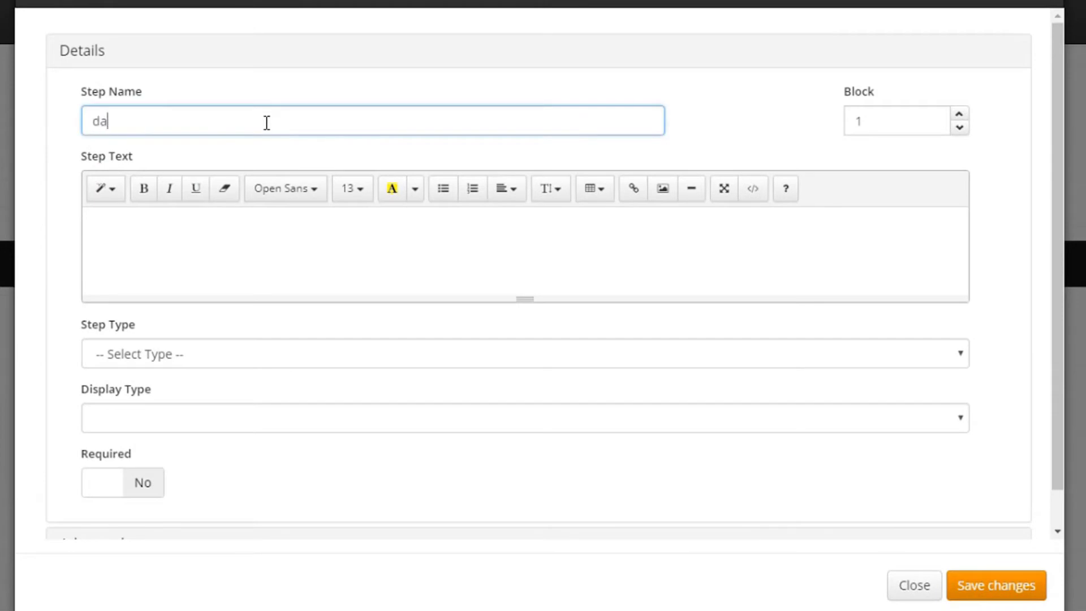
{"action": "left_click", "coordinate": [223, 359]}
{"action": "key", "text": "Down"}
{"action": "left_click", "coordinate": [225, 416]}
{"action": "left_click", "coordinate": [562, 379]}
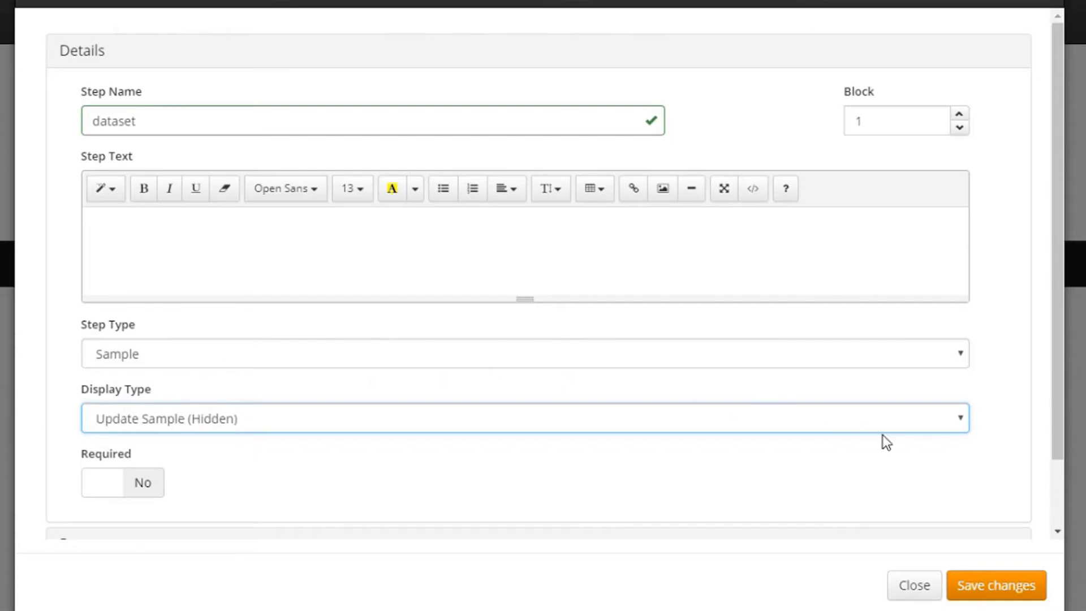
{"action": "scroll", "coordinate": [1002, 439], "scroll_direction": "down", "scroll_amount": 2}
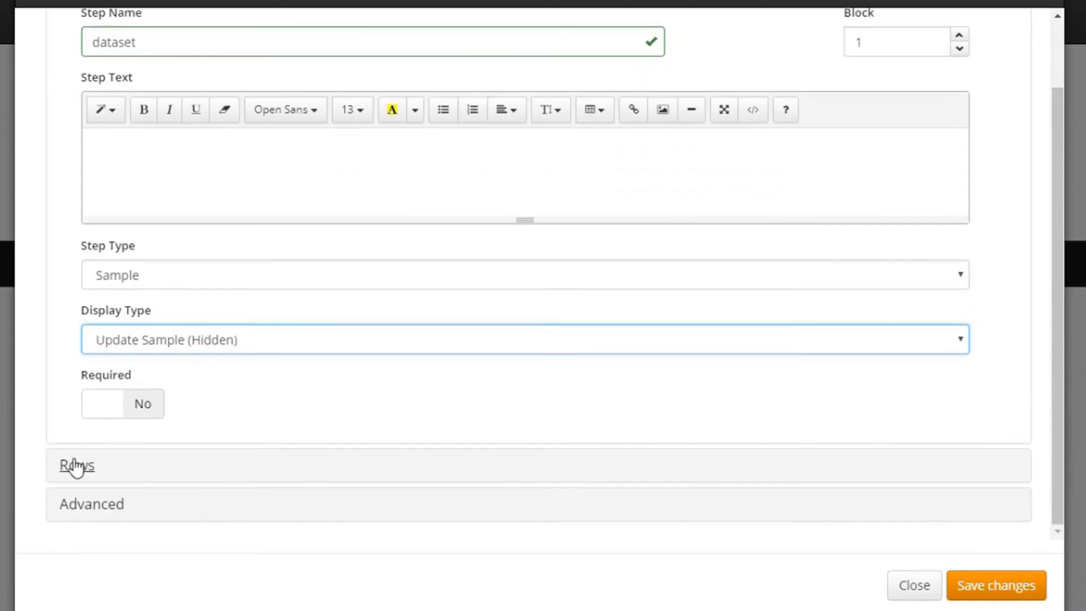
{"action": "left_click", "coordinate": [76, 466]}
{"action": "scroll", "coordinate": [752, 405], "scroll_direction": "down", "scroll_amount": 5}
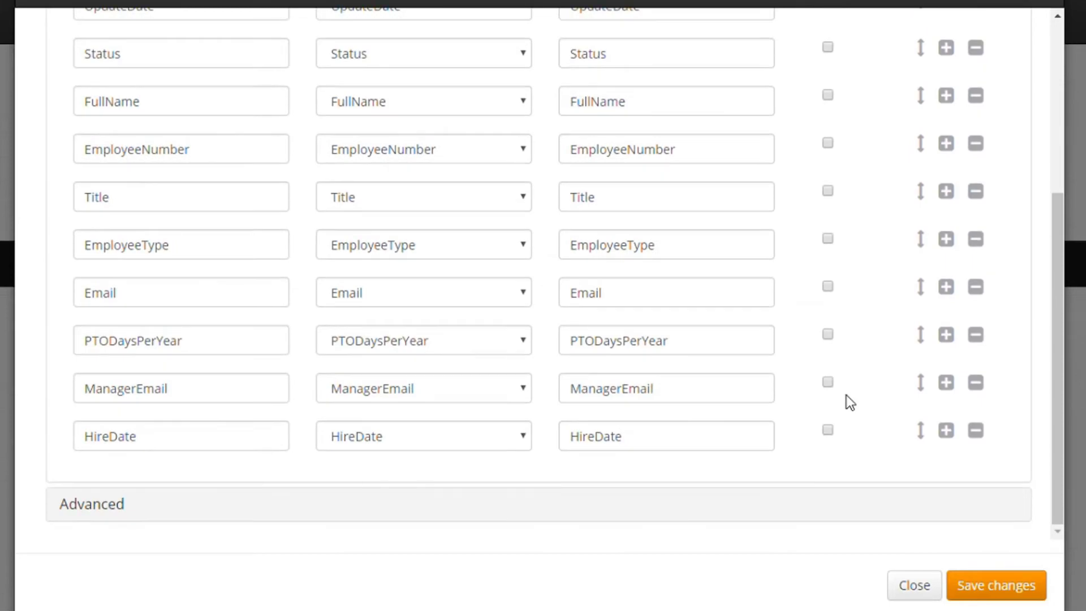
{"action": "scroll", "coordinate": [846, 395], "scroll_direction": "up", "scroll_amount": 5}
{"action": "left_click", "coordinate": [997, 585]}
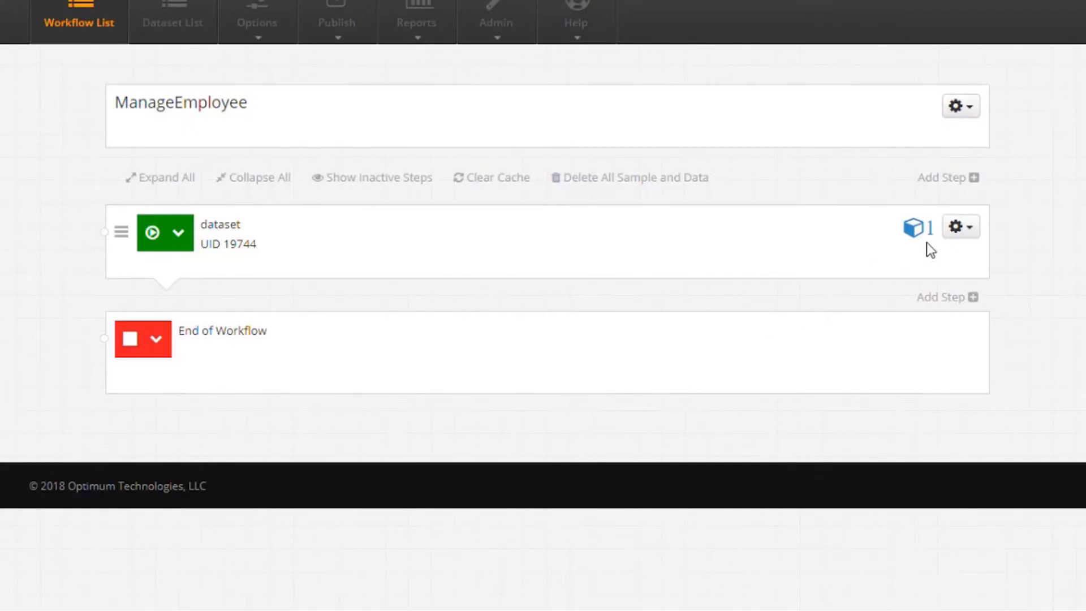
Step: Generate form-field steps from the dataset step, producing ID, Status, FullName, EmployeeNumber, Title and more
{"action": "left_click", "coordinate": [960, 226]}
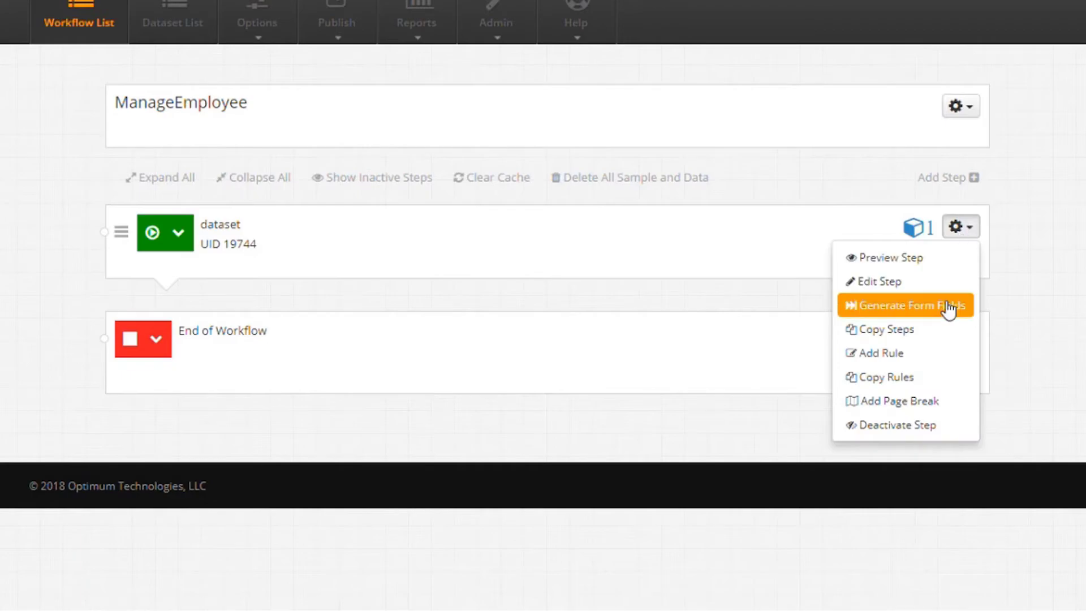
{"action": "left_click", "coordinate": [946, 306]}
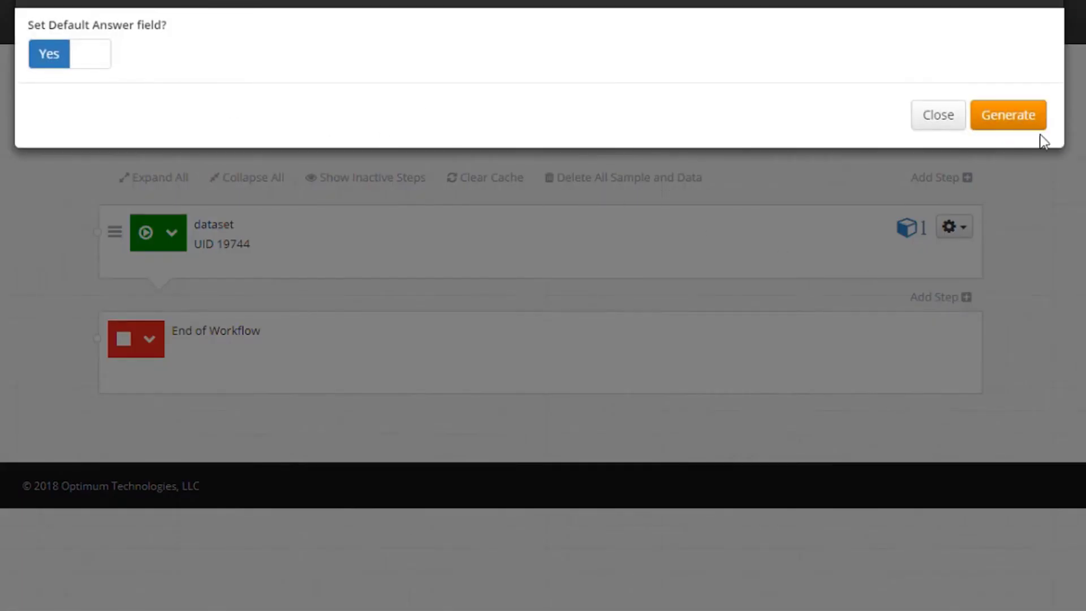
{"action": "left_click", "coordinate": [1018, 117]}
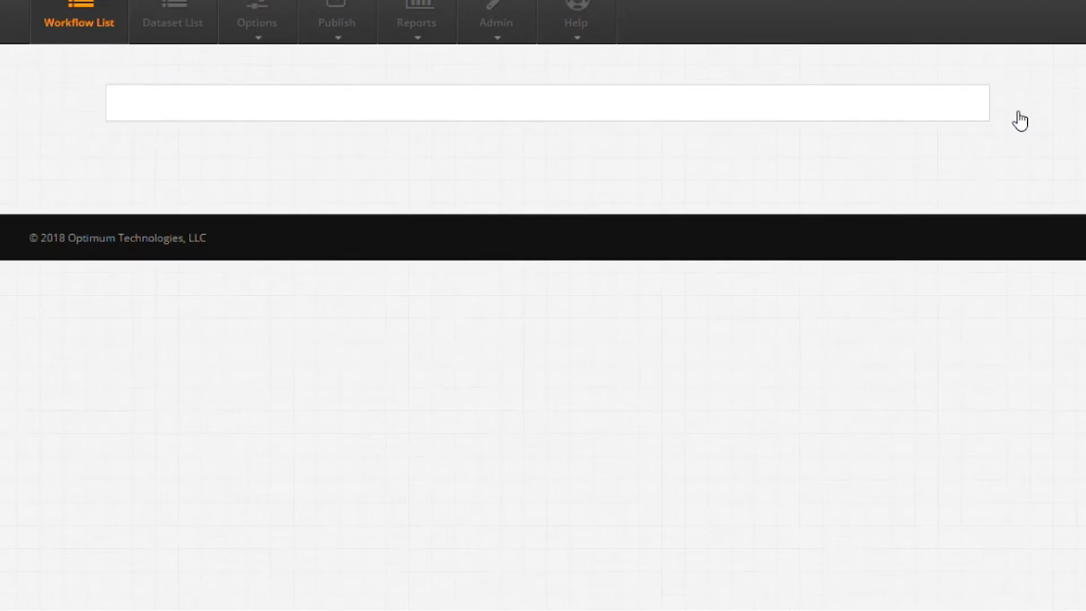
{"action": "scroll", "coordinate": [1046, 192], "scroll_direction": "down", "scroll_amount": 3}
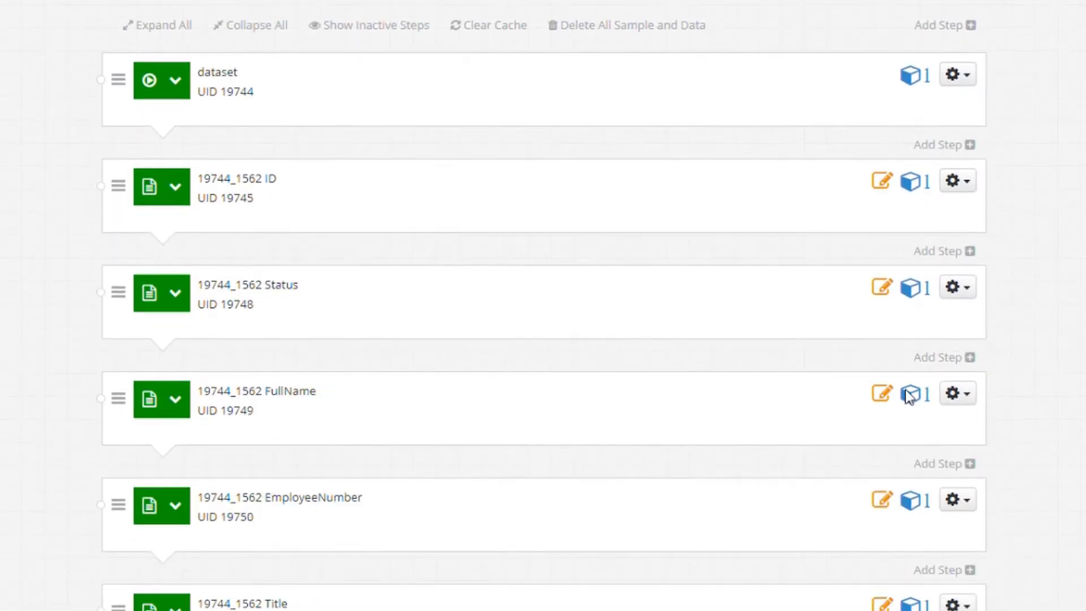
{"action": "left_click", "coordinate": [958, 287]}
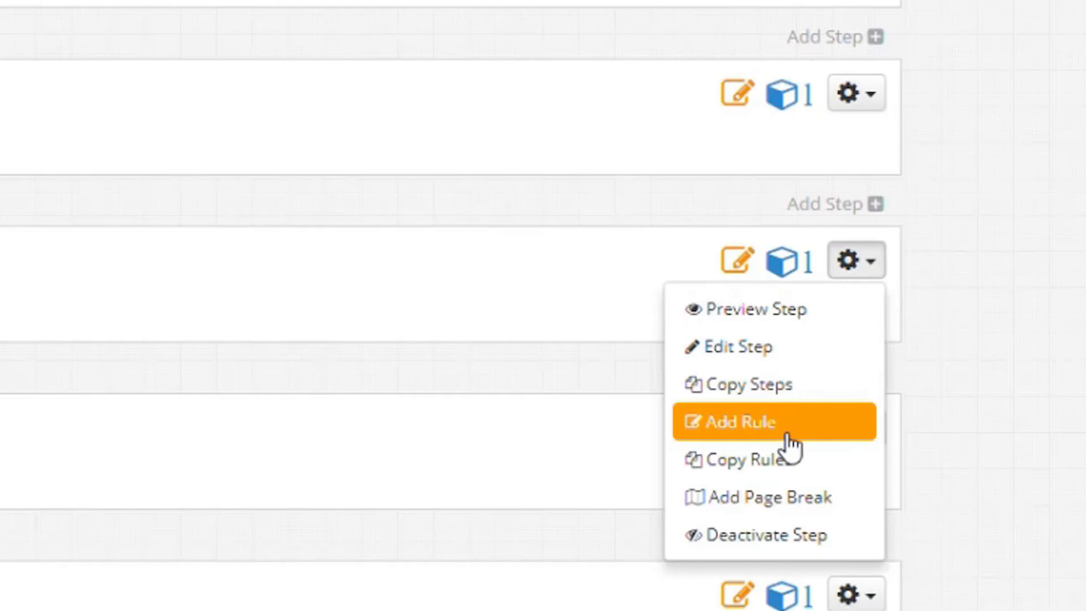
Step: Change the Status step's type to Single Response, confirming the reset of earlier changes
{"action": "left_click", "coordinate": [798, 353]}
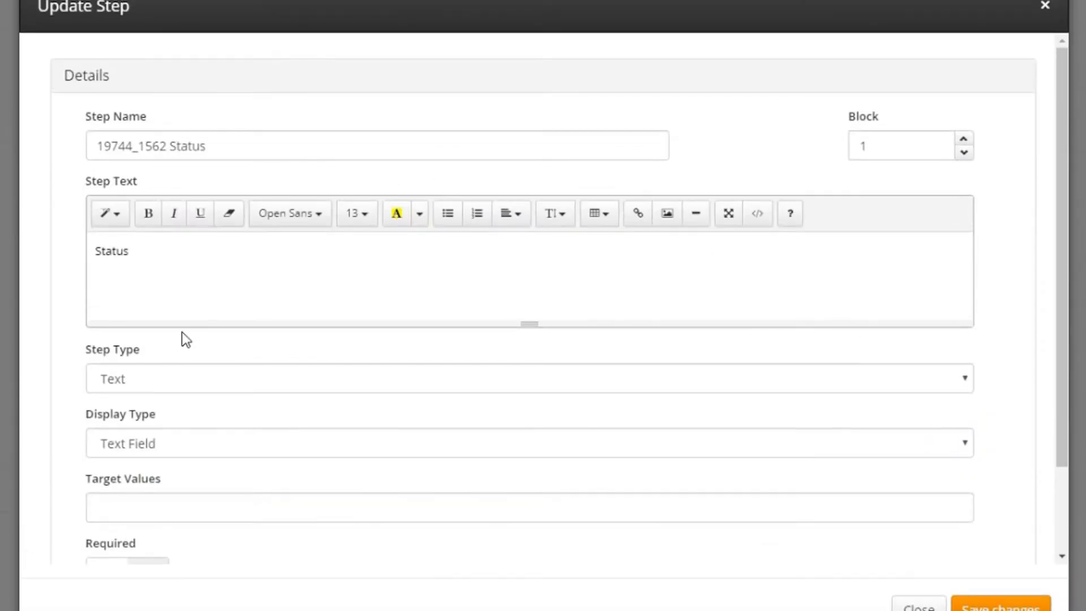
{"action": "left_click", "coordinate": [172, 389]}
{"action": "left_click", "coordinate": [188, 416]}
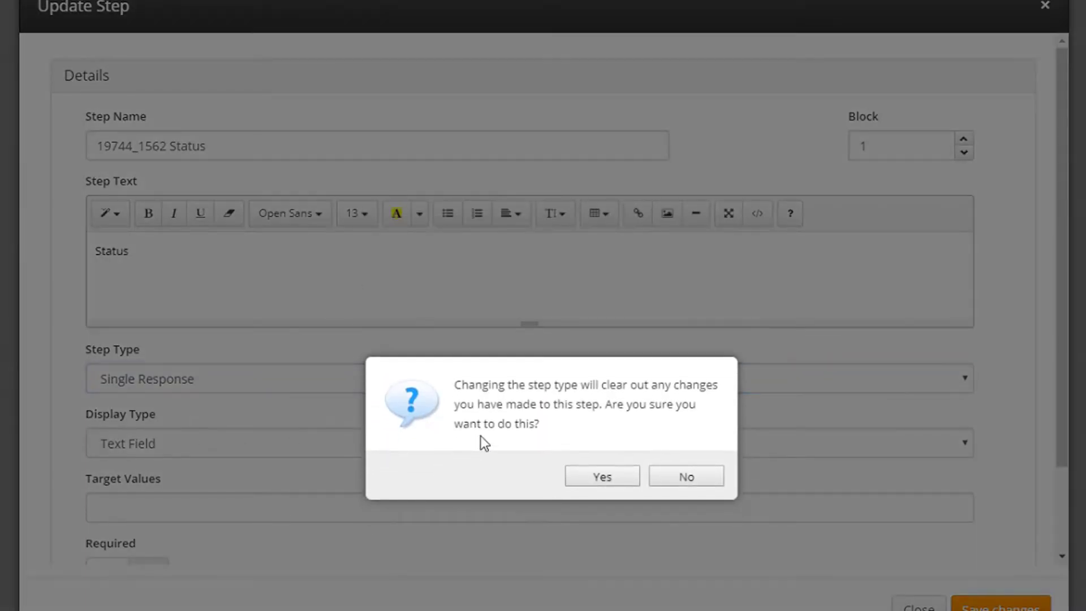
{"action": "left_click", "coordinate": [607, 480]}
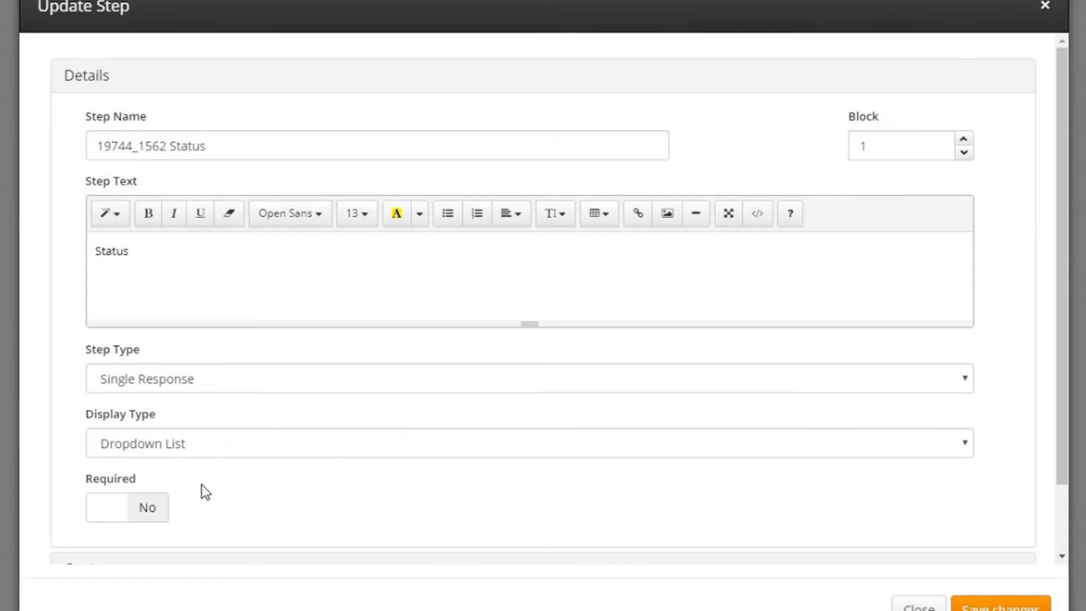
{"action": "scroll", "coordinate": [227, 487], "scroll_direction": "down", "scroll_amount": 1}
Step: Quick-add the answers Active, Disabled, Fired and Resigned, then save the Status step
{"action": "left_click", "coordinate": [99, 496]}
{"action": "left_click", "coordinate": [343, 449]}
{"action": "scroll", "coordinate": [357, 396], "scroll_direction": "down", "scroll_amount": 3}
{"action": "type", "text": "Active"}
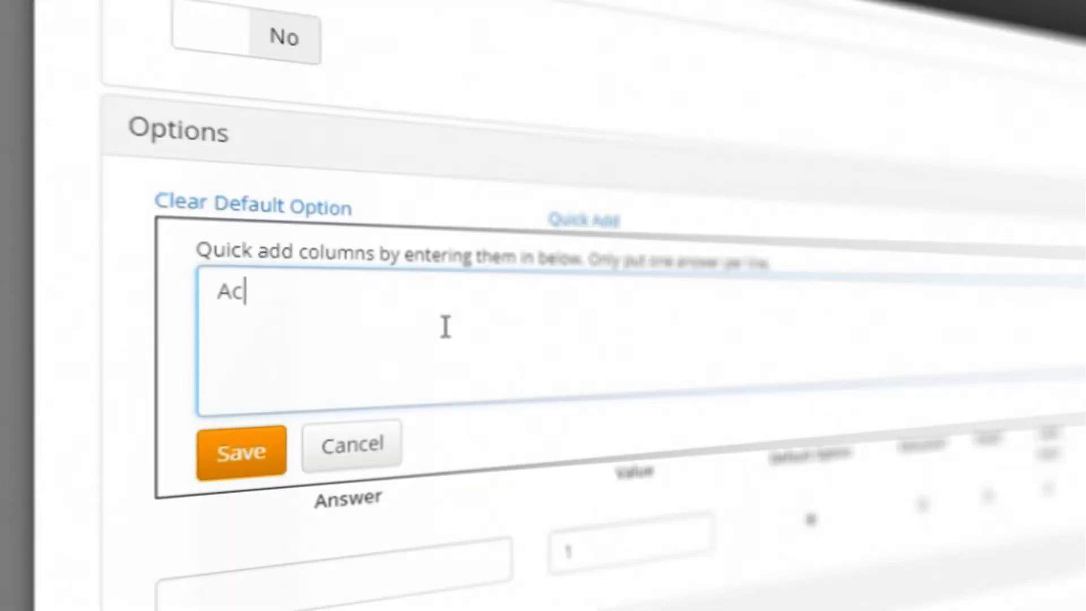
{"action": "key", "text": "Return"}
{"action": "type", "text": "Disabled"}
{"action": "key", "text": "Return"}
{"action": "type", "text": "Fired"}
{"action": "key", "text": "Return"}
{"action": "type", "text": "Resigned"}
{"action": "left_click", "coordinate": [277, 446]}
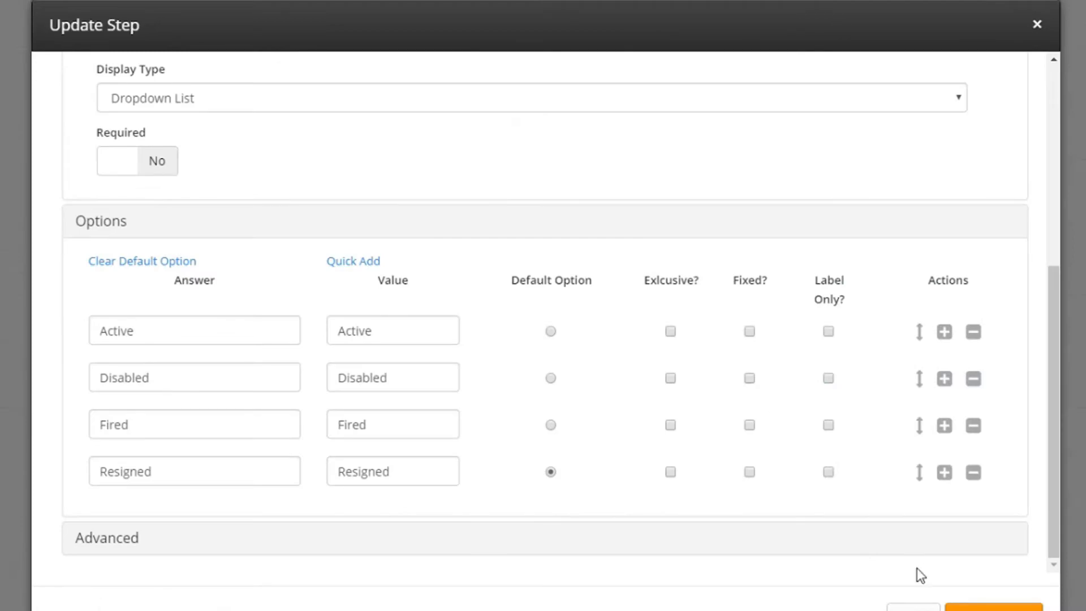
{"action": "left_click", "coordinate": [994, 607]}
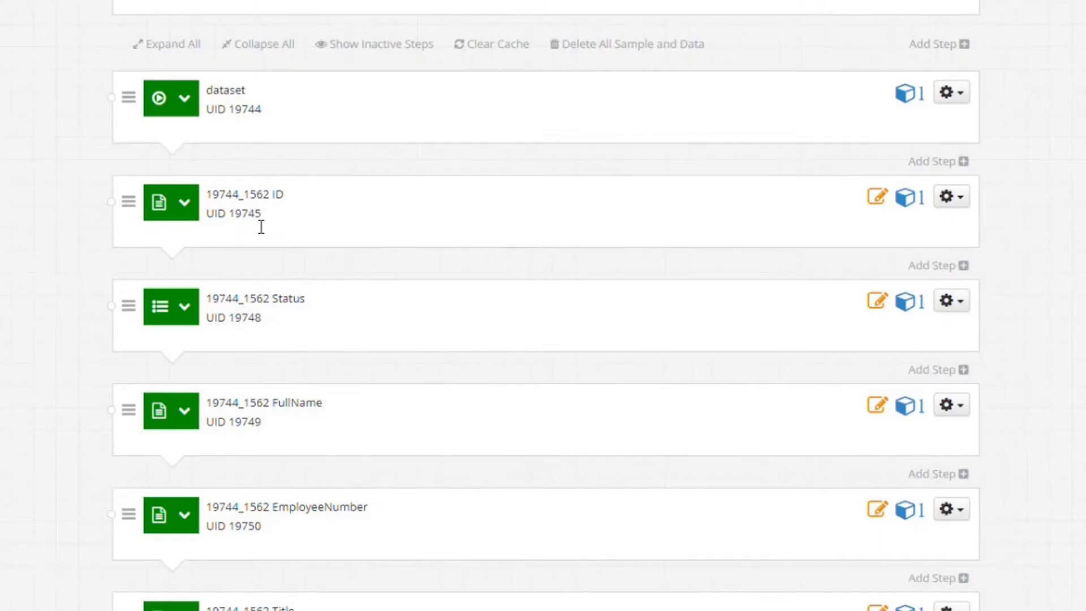
Step: Change the EmployeeType step's type to Single Response and confirm
{"action": "scroll", "coordinate": [750, 339], "scroll_direction": "down", "scroll_amount": 3}
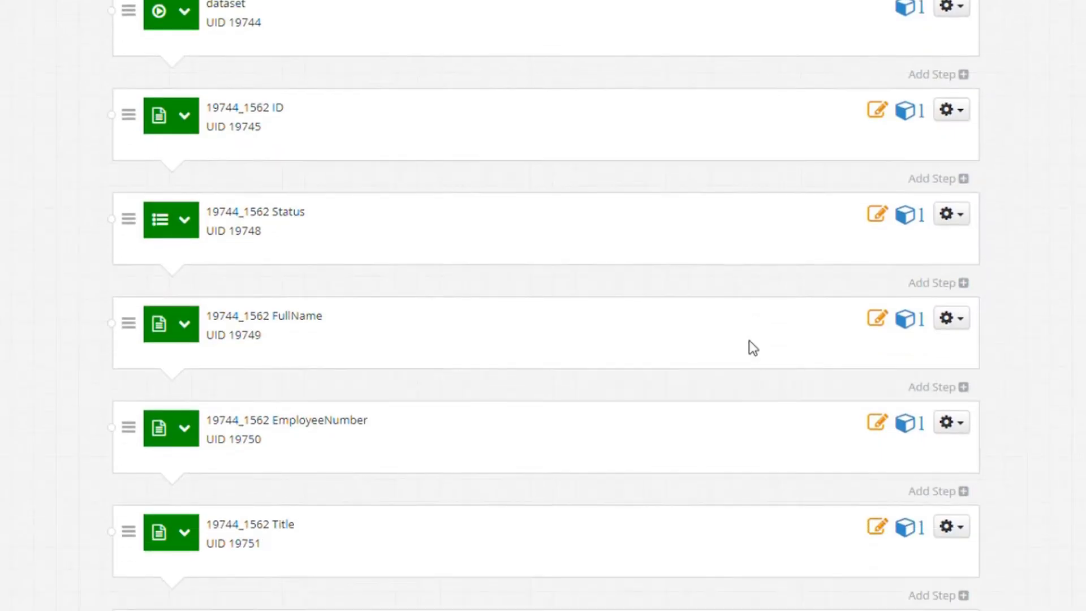
{"action": "left_click", "coordinate": [968, 542]}
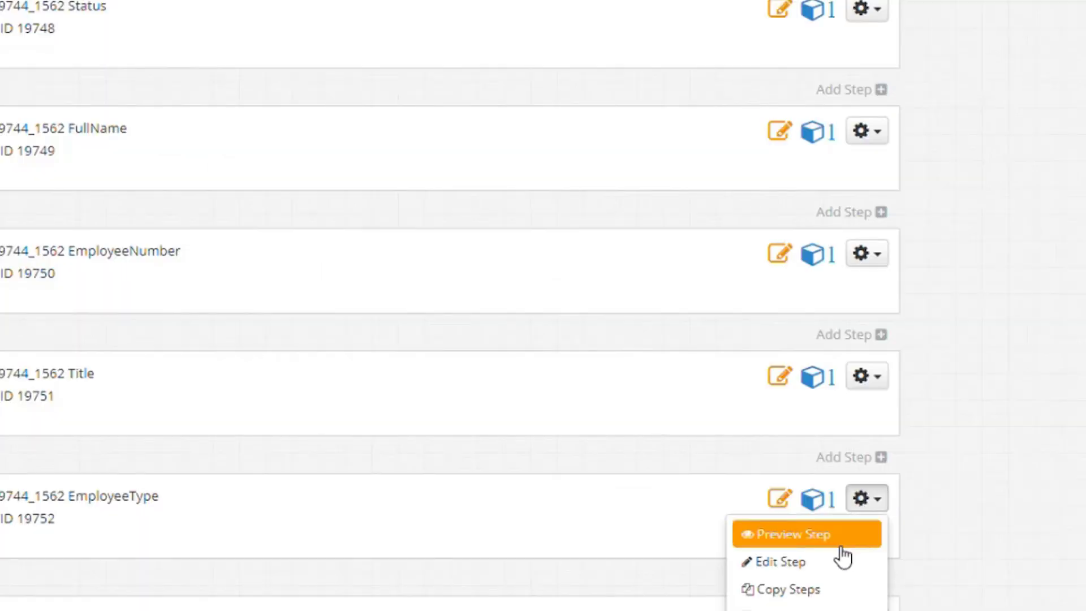
{"action": "left_click", "coordinate": [926, 597]}
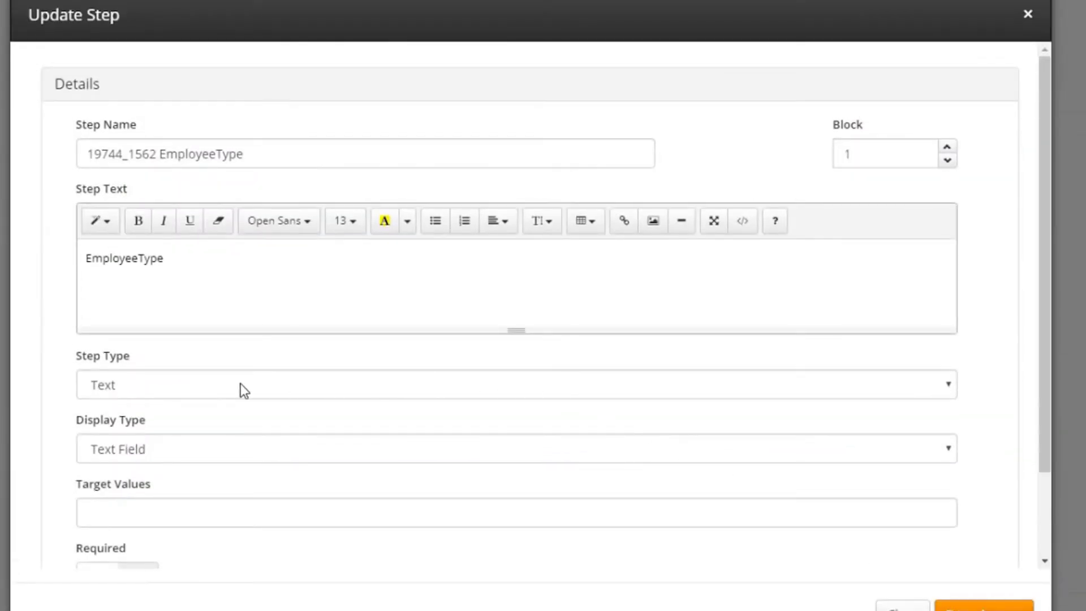
{"action": "left_click", "coordinate": [182, 386]}
{"action": "left_click", "coordinate": [175, 431]}
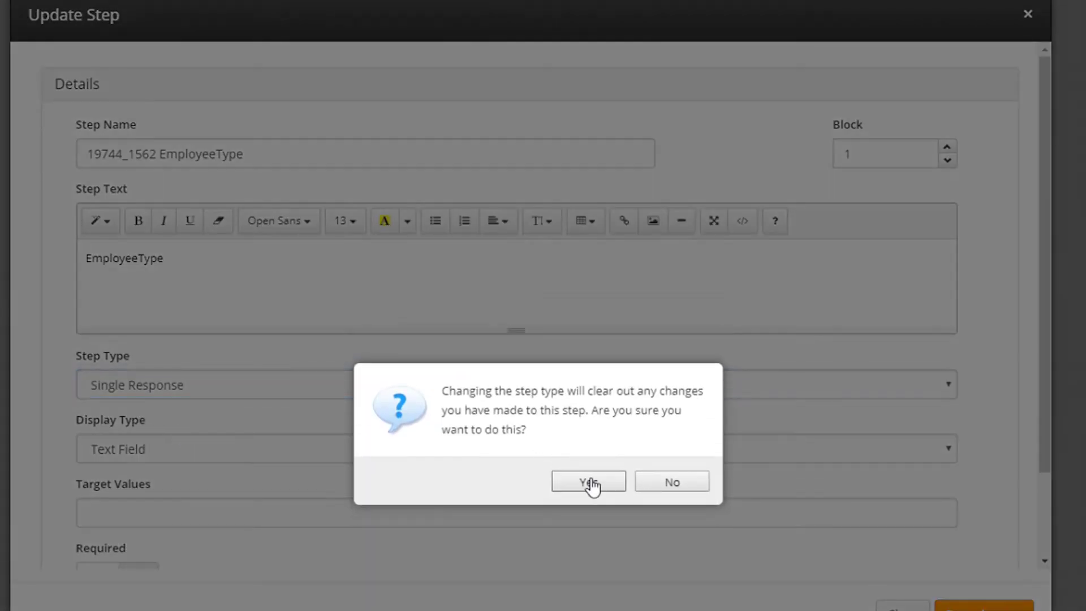
{"action": "left_click", "coordinate": [586, 485]}
{"action": "scroll", "coordinate": [165, 431], "scroll_direction": "down", "scroll_amount": 2}
Step: Quick-add Employee and Manager as the EmployeeType answer options
{"action": "left_click", "coordinate": [85, 500]}
{"action": "scroll", "coordinate": [489, 390], "scroll_direction": "down", "scroll_amount": 3}
{"action": "left_click", "coordinate": [338, 404]}
{"action": "left_click", "coordinate": [284, 472]}
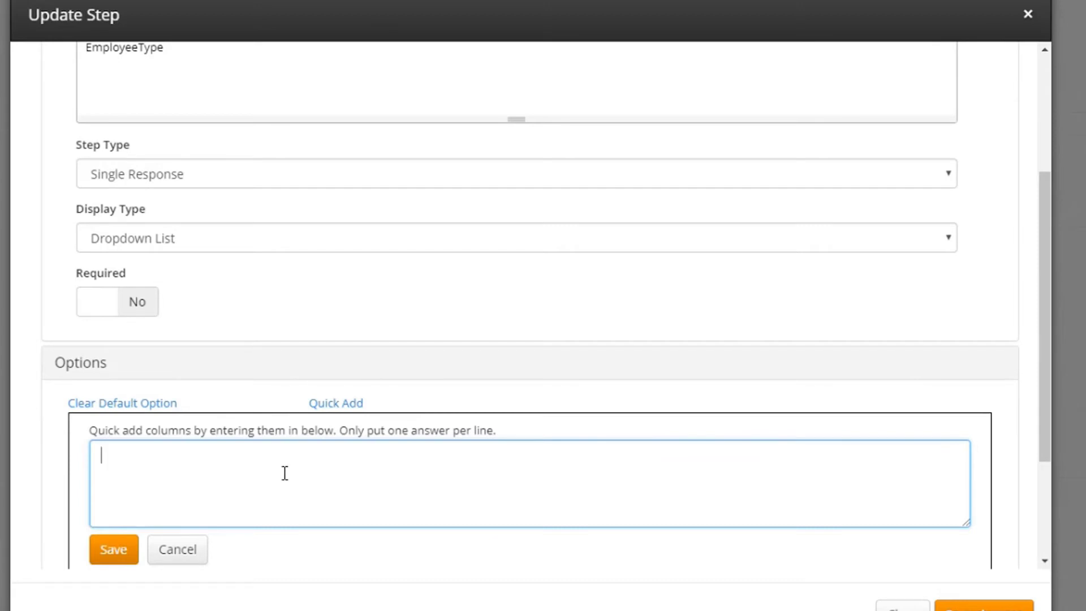
{"action": "type", "text": "Employee"}
{"action": "key", "text": "Return"}
{"action": "type", "text": "Manager"}
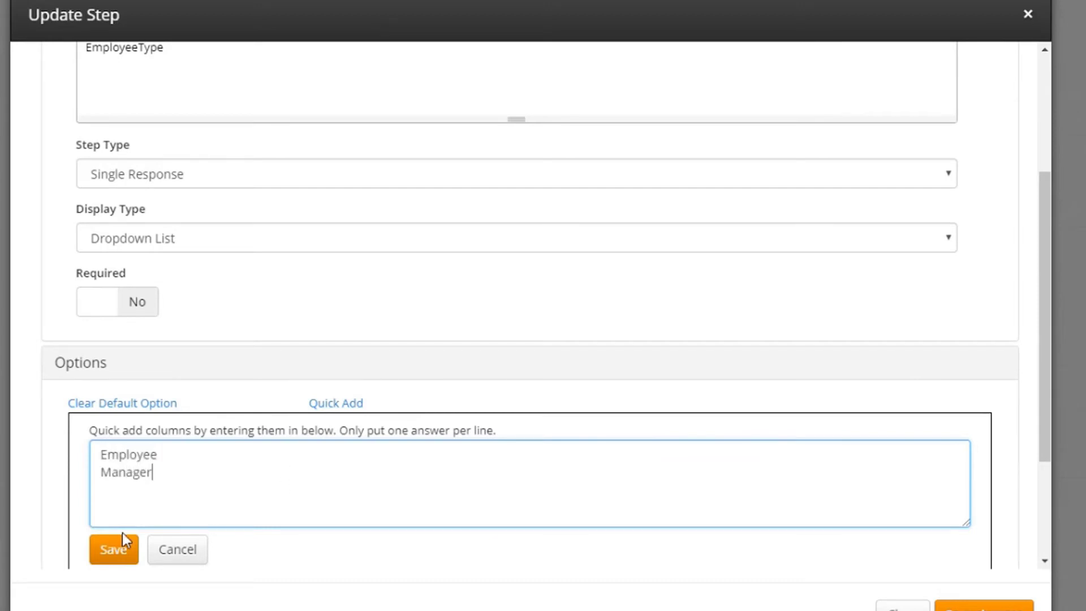
{"action": "left_click", "coordinate": [122, 539]}
Step: Clear the workflow cache and go to the Portal Management Pages list
{"action": "scroll", "coordinate": [718, 348], "scroll_direction": "down", "scroll_amount": 1}
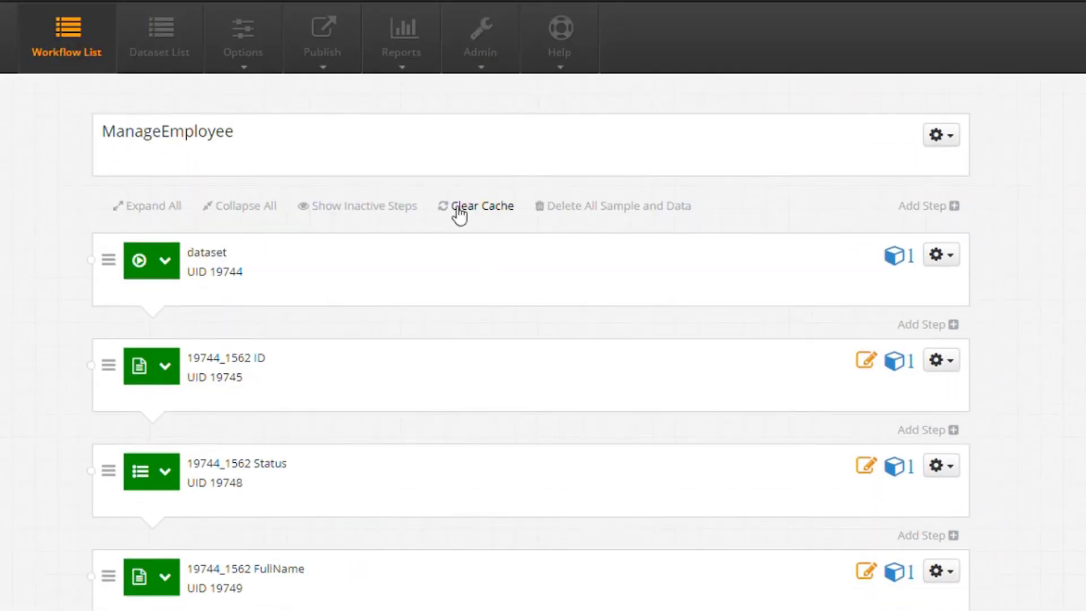
{"action": "left_click", "coordinate": [474, 207]}
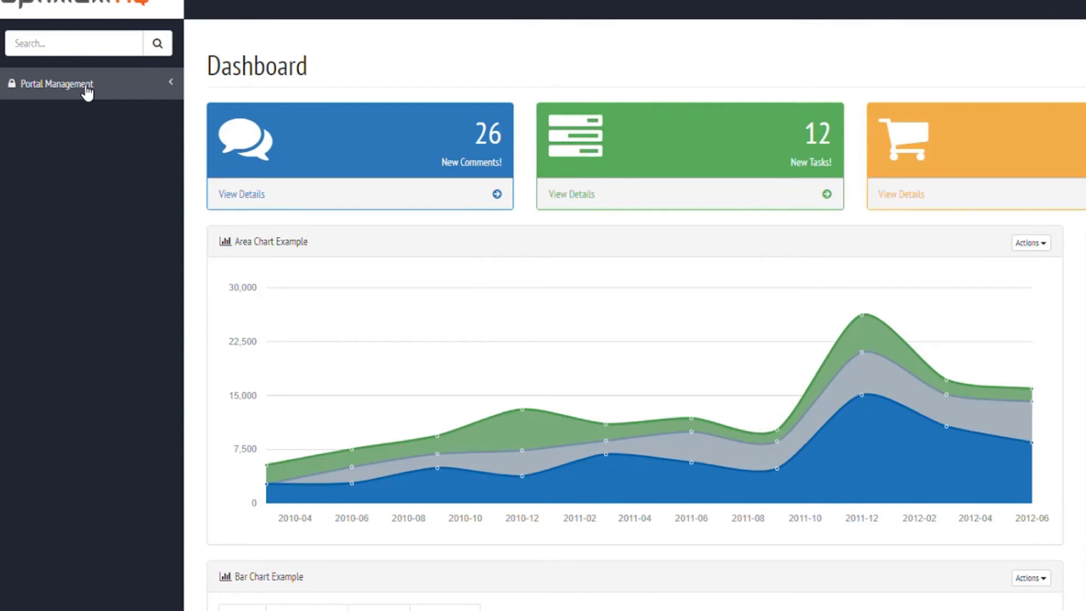
{"action": "left_click", "coordinate": [87, 90]}
{"action": "left_click", "coordinate": [72, 145]}
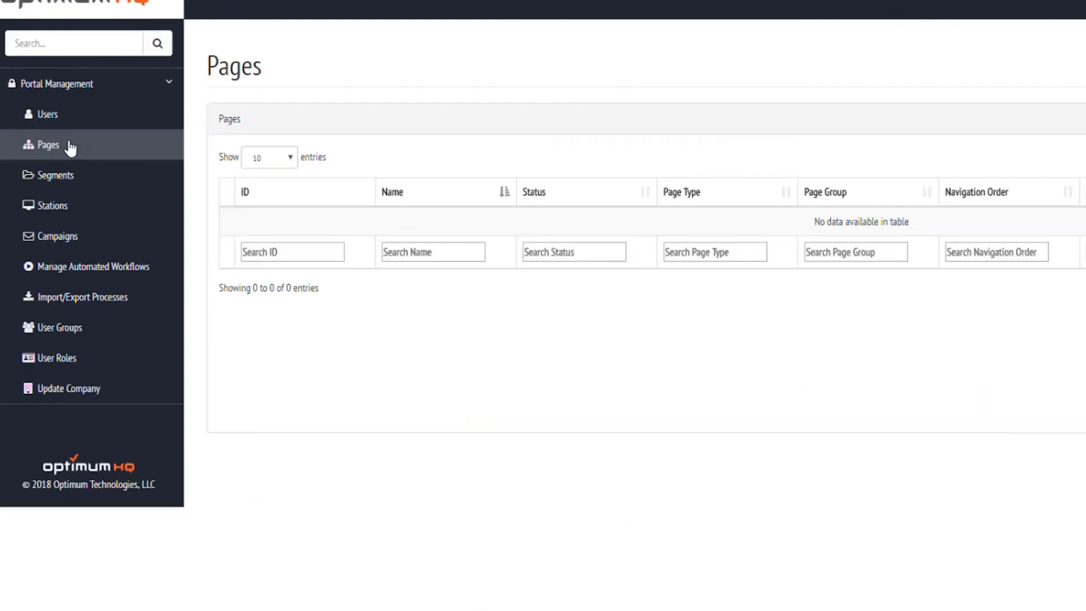
Step: Create a Live page named Employees, restricted to Admin users, listing the ManageEmployee workflow
{"action": "left_click", "coordinate": [1023, 133]}
{"action": "left_click", "coordinate": [1027, 176]}
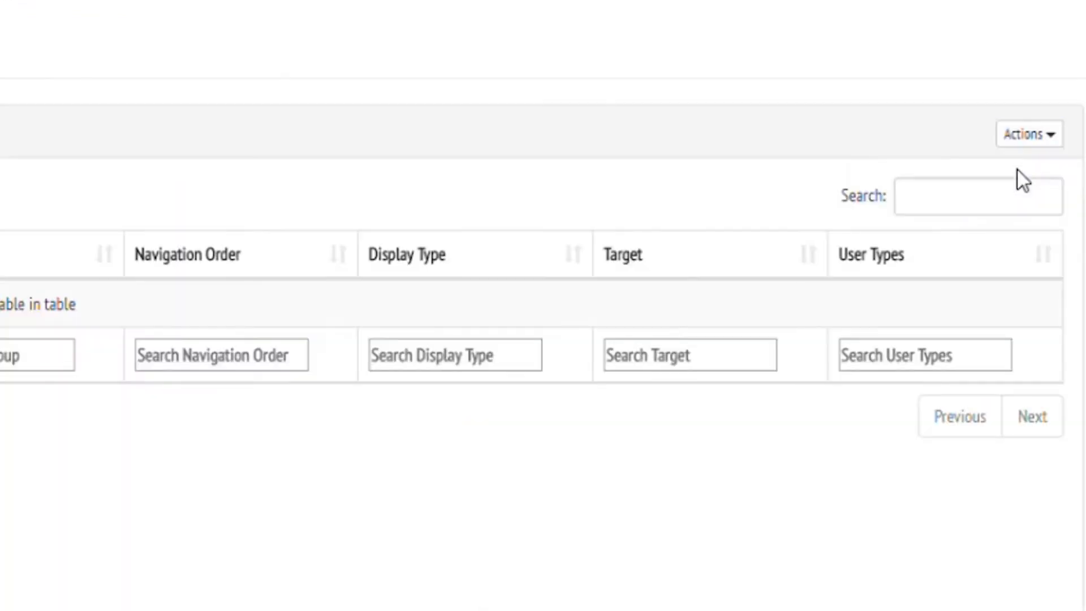
{"action": "type", "text": "Employ"}
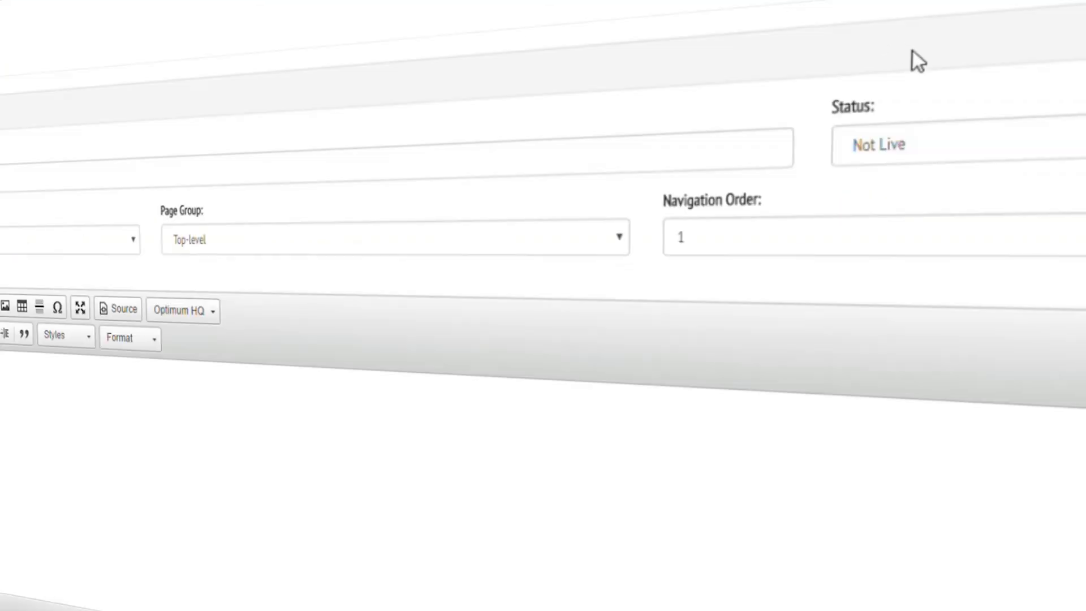
{"action": "left_click", "coordinate": [957, 137]}
{"action": "left_click", "coordinate": [939, 205]}
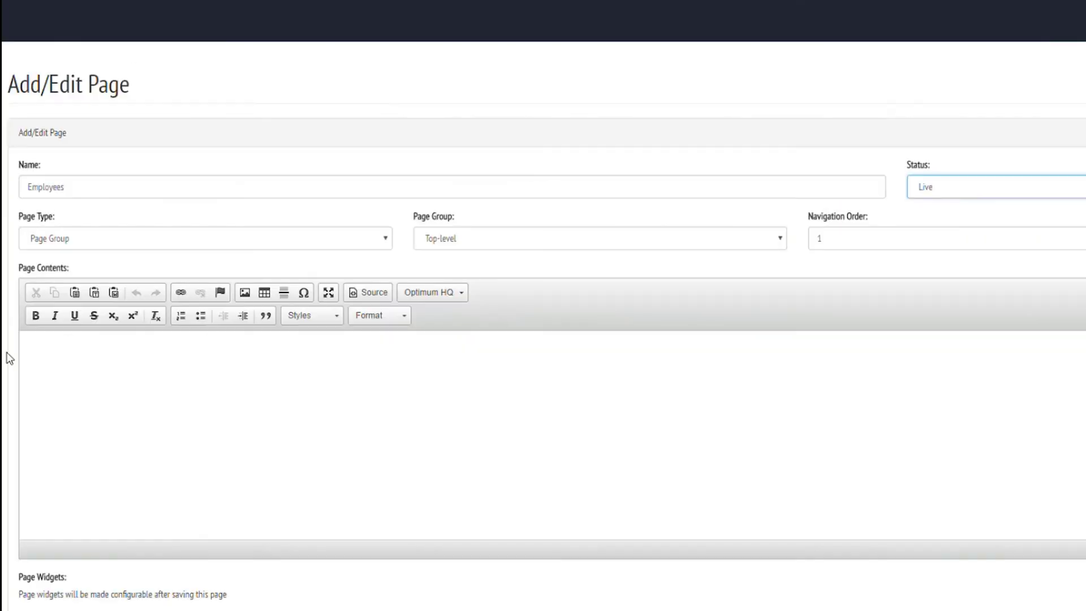
{"action": "scroll", "coordinate": [10, 358], "scroll_direction": "down", "scroll_amount": 6}
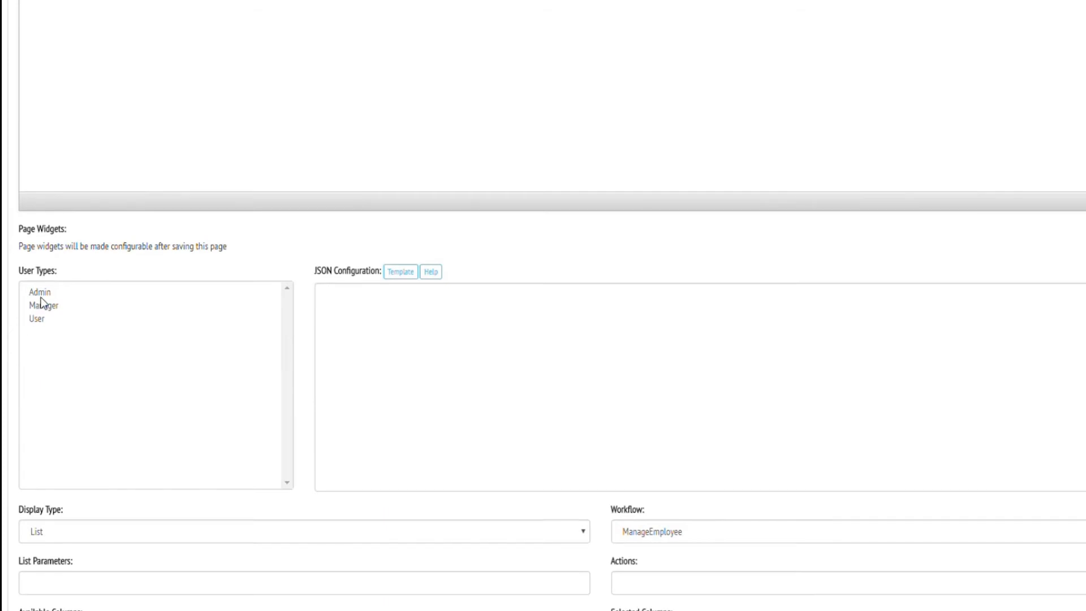
{"action": "left_click", "coordinate": [41, 297]}
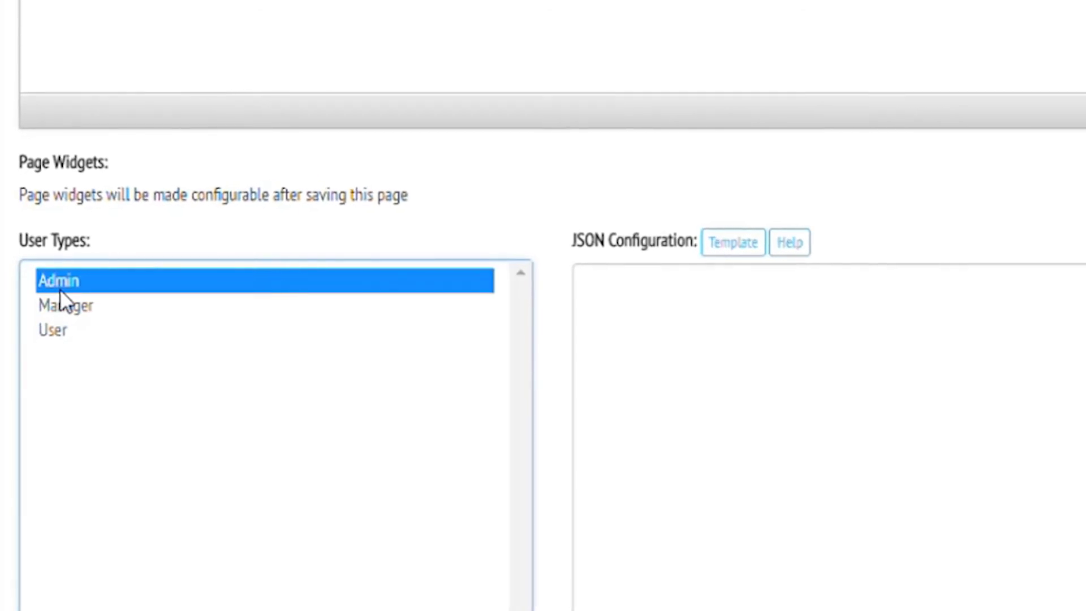
{"action": "scroll", "coordinate": [543, 340], "scroll_direction": "down", "scroll_amount": 5}
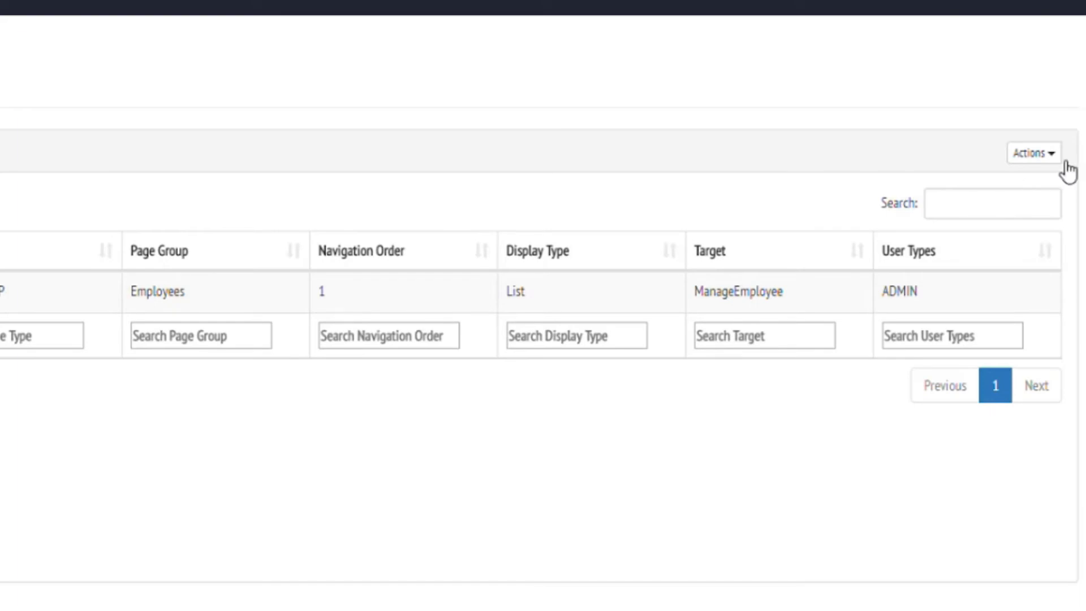
{"action": "left_click", "coordinate": [1055, 158]}
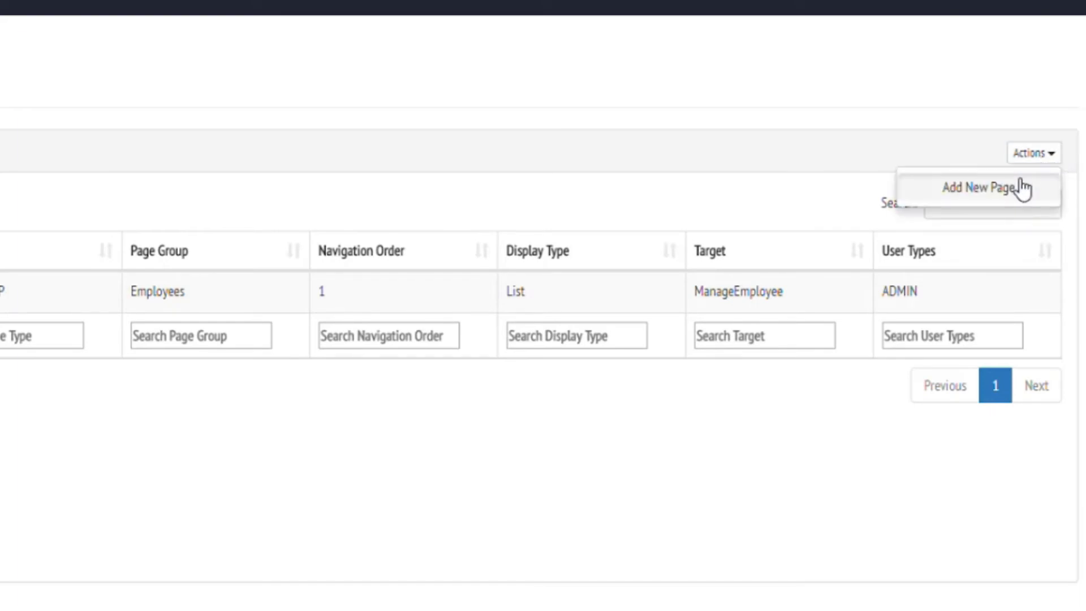
Step: Add a Dashboard Navigation page named Active Employees in the Employees group
{"action": "left_click", "coordinate": [1021, 182]}
{"action": "type", "text": "Active"}
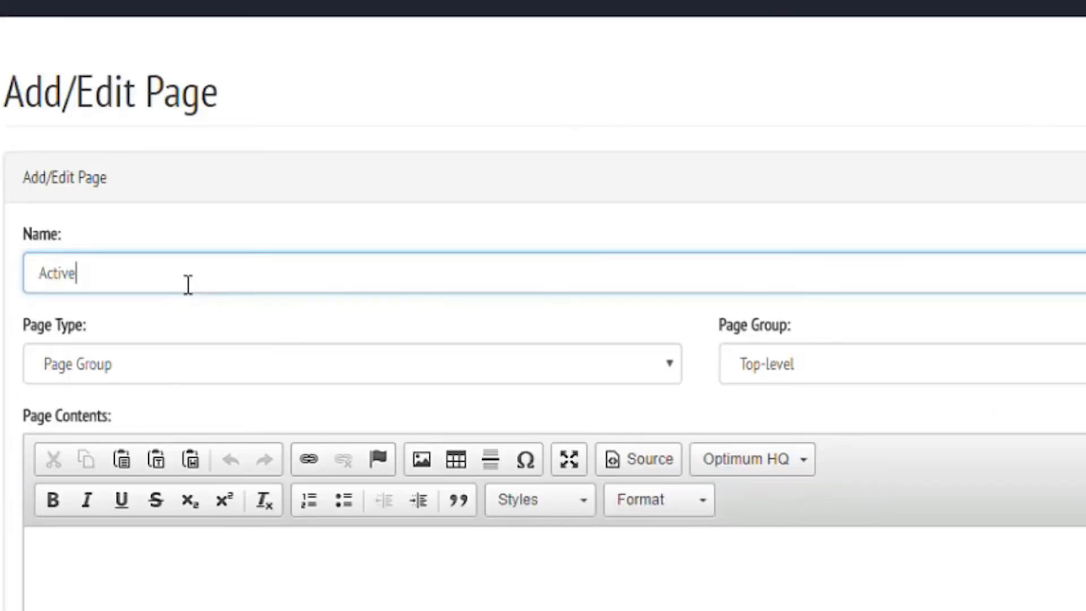
{"action": "type", "text": " Employees"}
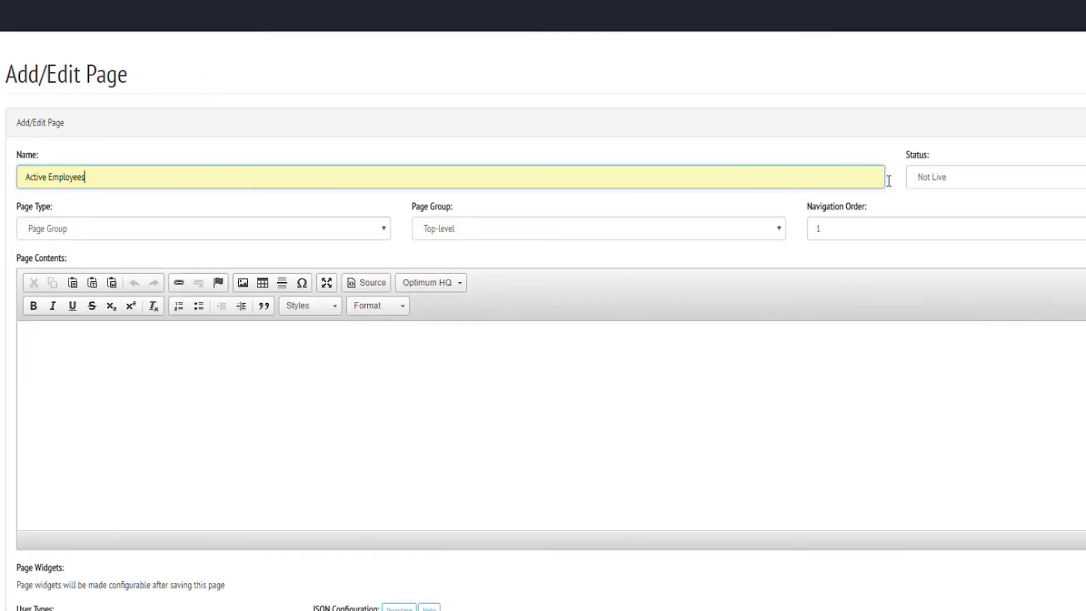
{"action": "left_click", "coordinate": [935, 184]}
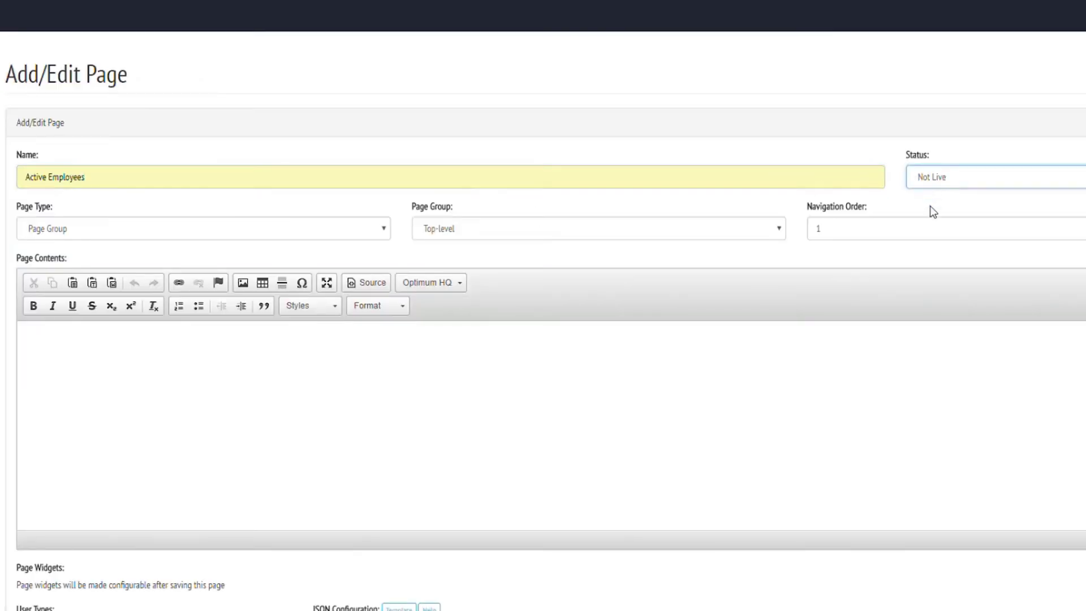
{"action": "left_click", "coordinate": [331, 234]}
{"action": "left_click", "coordinate": [162, 262]}
{"action": "left_click", "coordinate": [473, 228]}
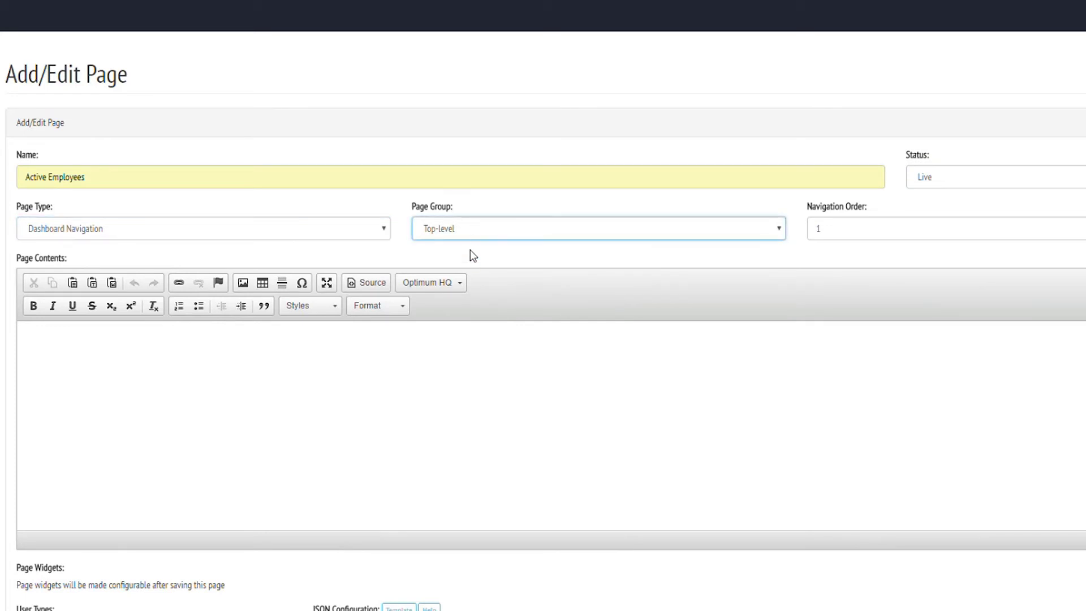
{"action": "key", "text": "Down"}
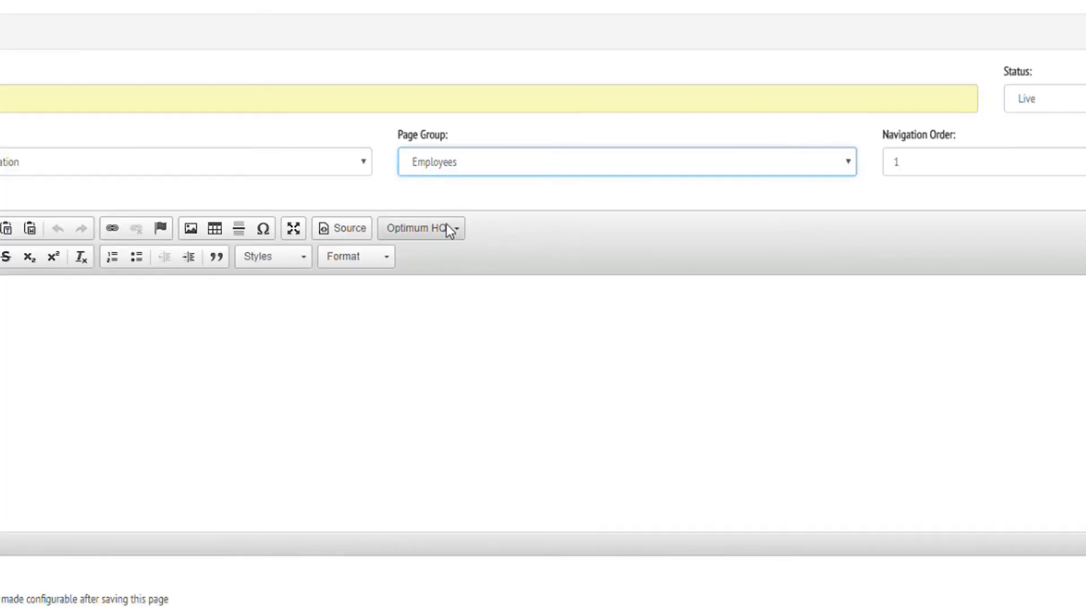
Step: Insert a blue Add Employee button launching ManageEmployee as a new record; allow Admin users
{"action": "left_click", "coordinate": [430, 286]}
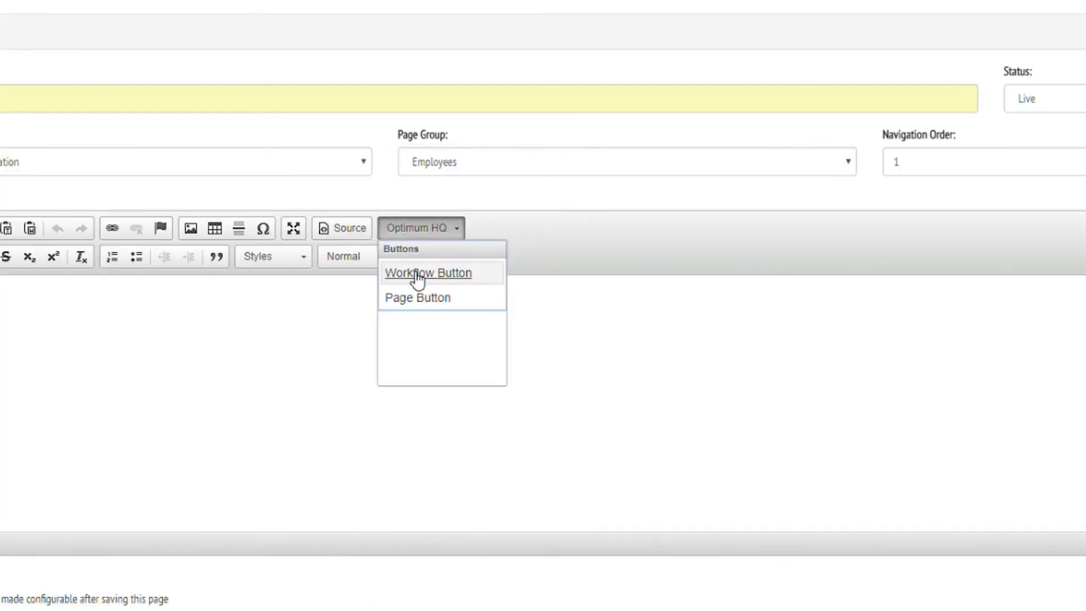
{"action": "left_click", "coordinate": [418, 277]}
{"action": "left_click", "coordinate": [417, 253]}
{"action": "left_click", "coordinate": [412, 294]}
{"action": "left_click", "coordinate": [409, 389]}
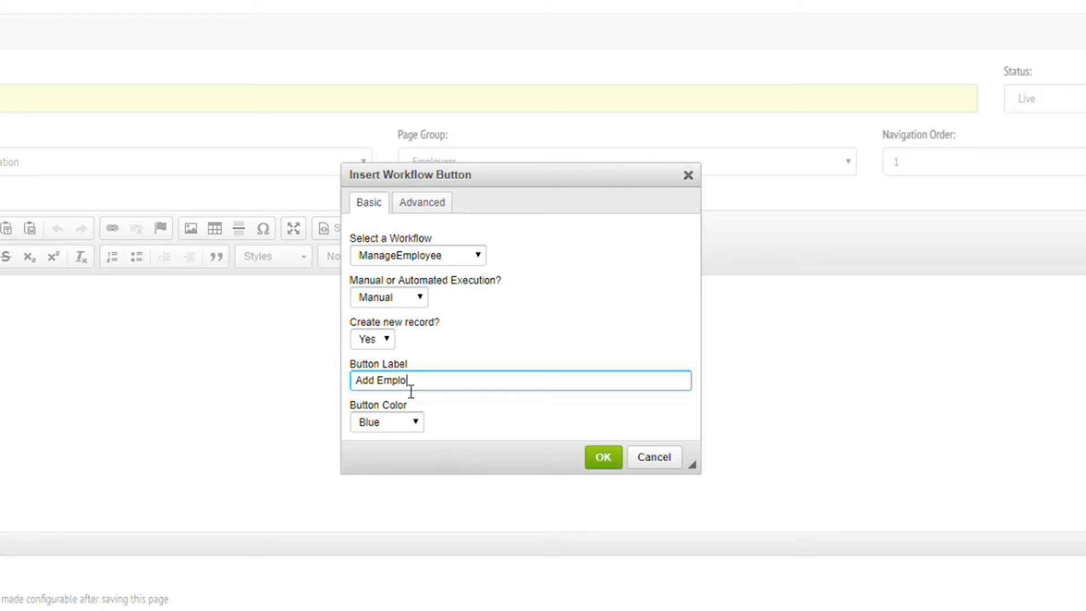
{"action": "left_click", "coordinate": [603, 457]}
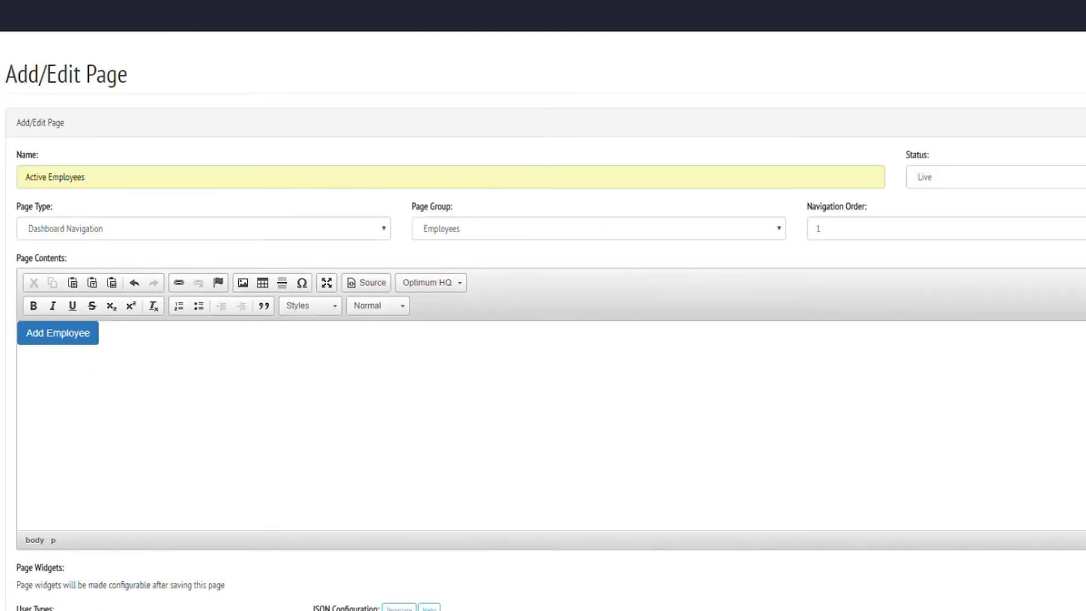
{"action": "scroll", "coordinate": [15, 342], "scroll_direction": "down", "scroll_amount": 5}
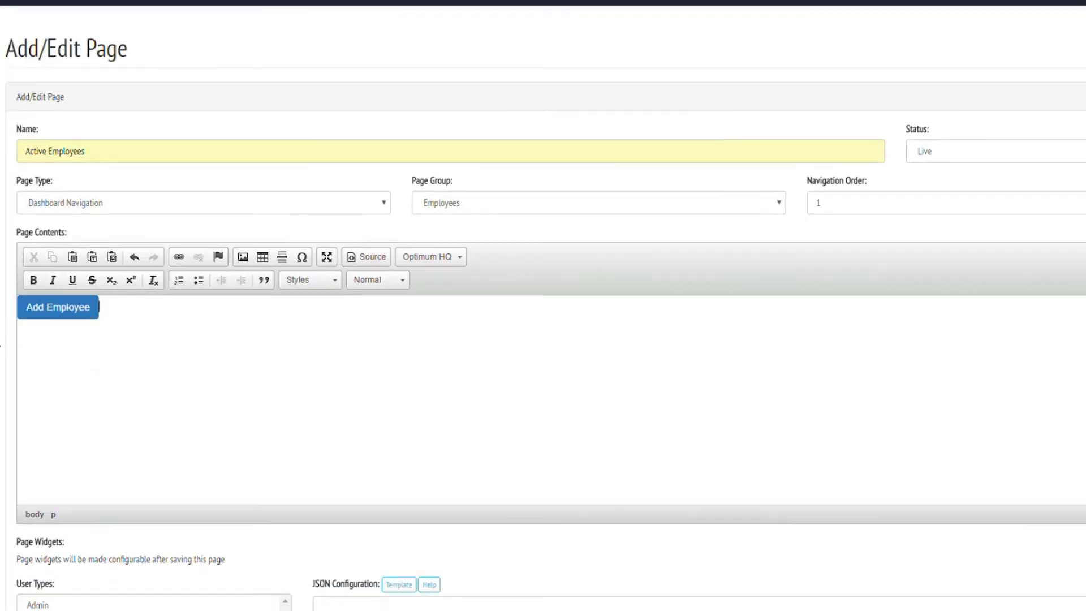
{"action": "left_click", "coordinate": [46, 352]}
Step: Set the list parameter Status=Active and the action Update=restart 2391
{"action": "scroll", "coordinate": [12, 356], "scroll_direction": "down", "scroll_amount": 4}
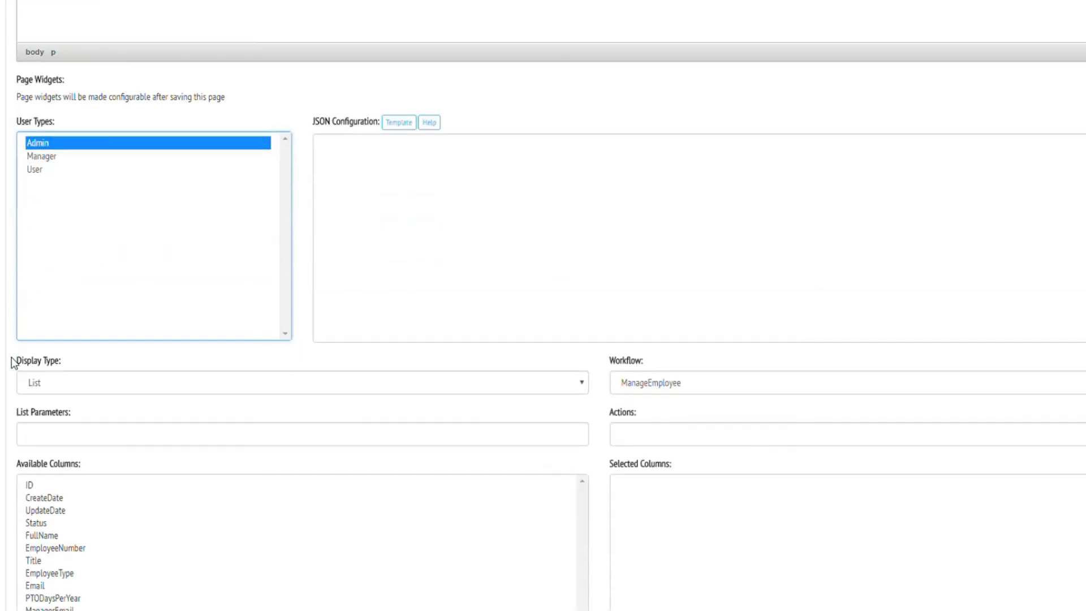
{"action": "left_click", "coordinate": [171, 433]}
{"action": "type", "text": "Status"}
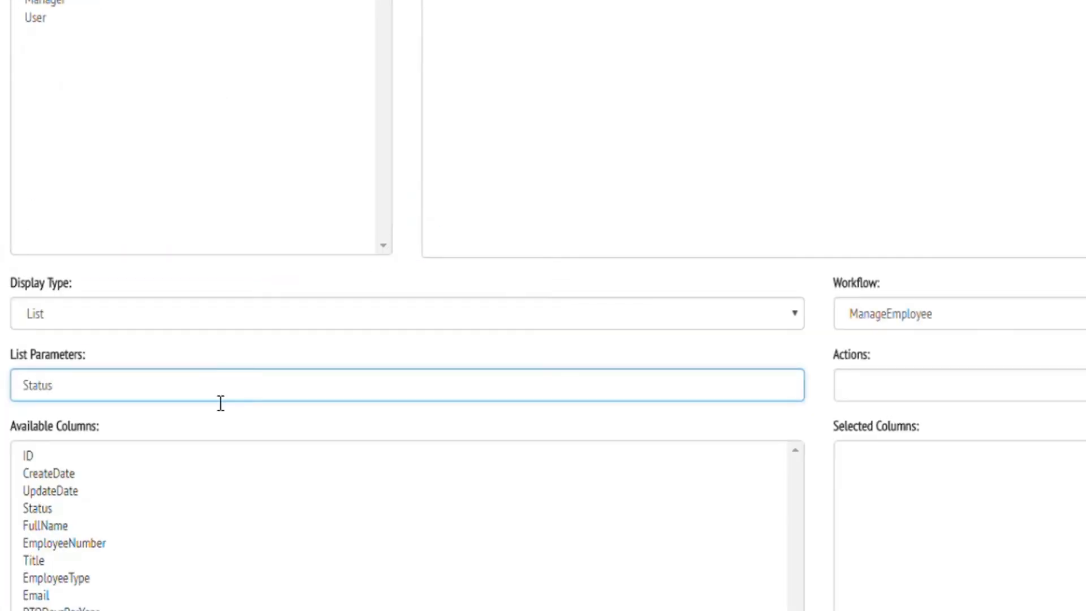
{"action": "type", "text": "=Active"}
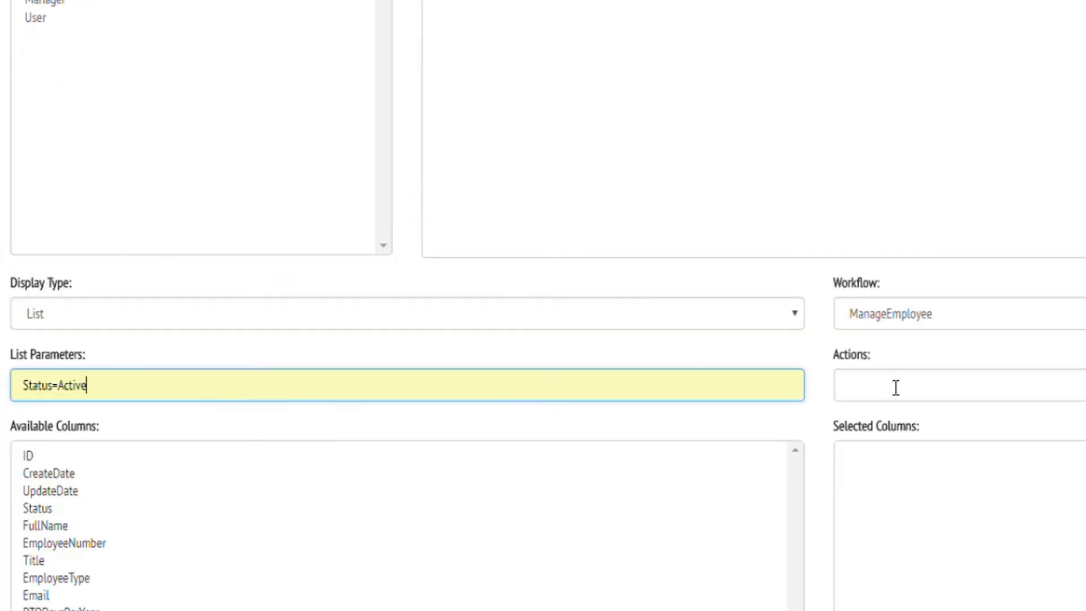
{"action": "left_click", "coordinate": [897, 389]}
{"action": "type", "text": "Update=restart "}
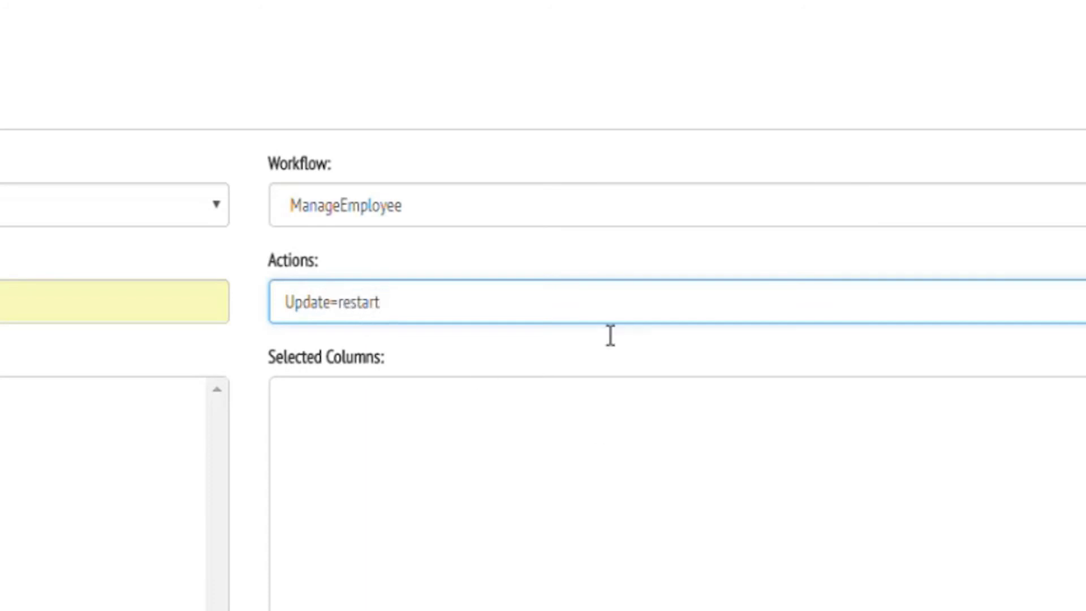
{"action": "type", "text": "2391"}
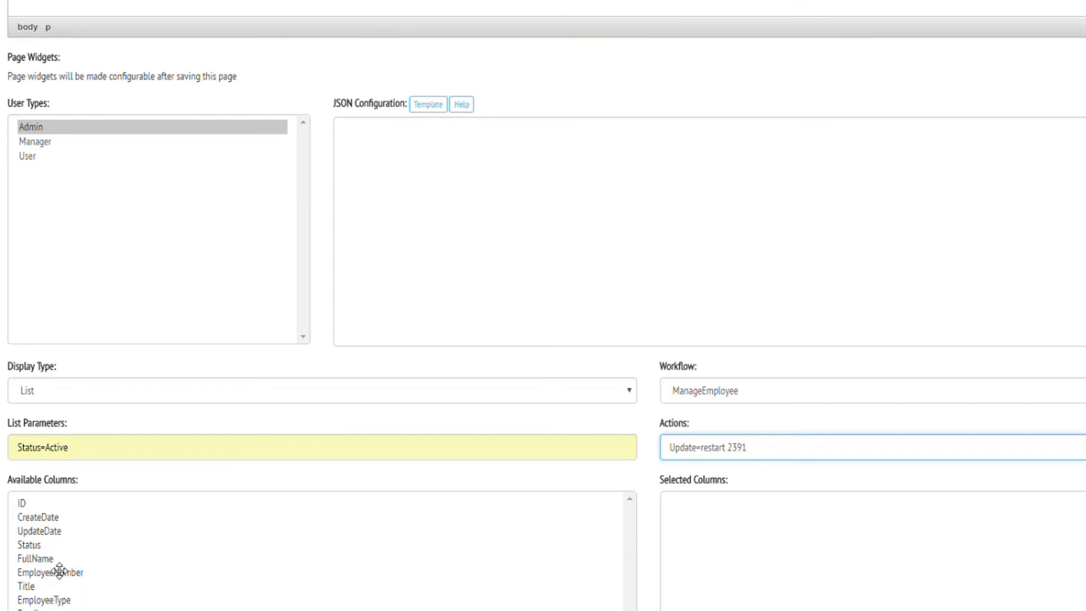
Step: Select columns FullName, EmployeeNumber, Status, Title, EmployeeType and HireDate, then save the page
{"action": "left_click_drag", "start_coordinate": [59, 562], "coordinate": [715, 538]}
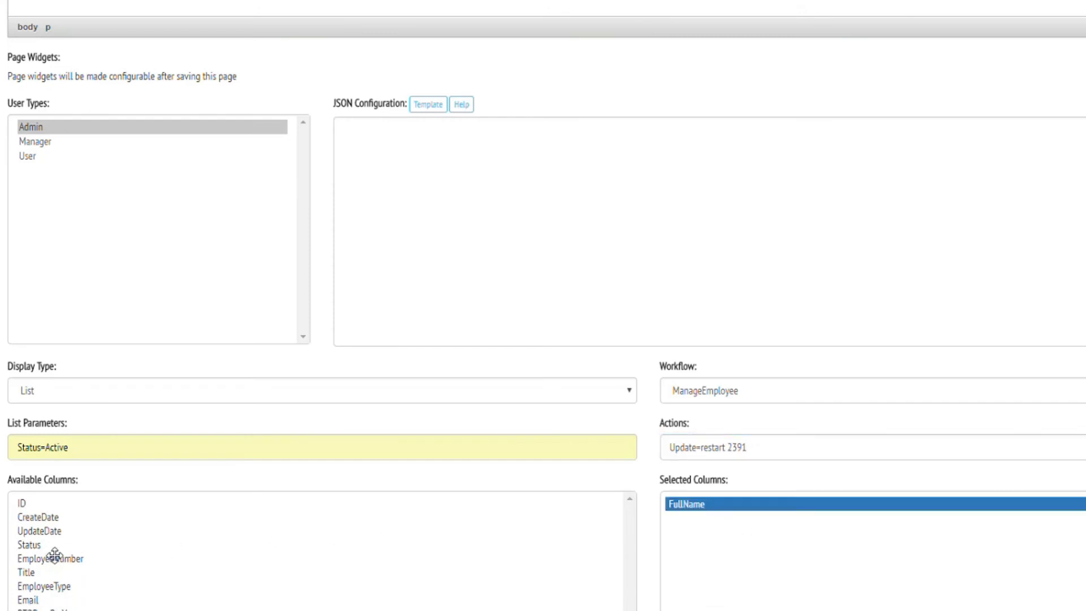
{"action": "left_click_drag", "start_coordinate": [52, 557], "coordinate": [749, 555]}
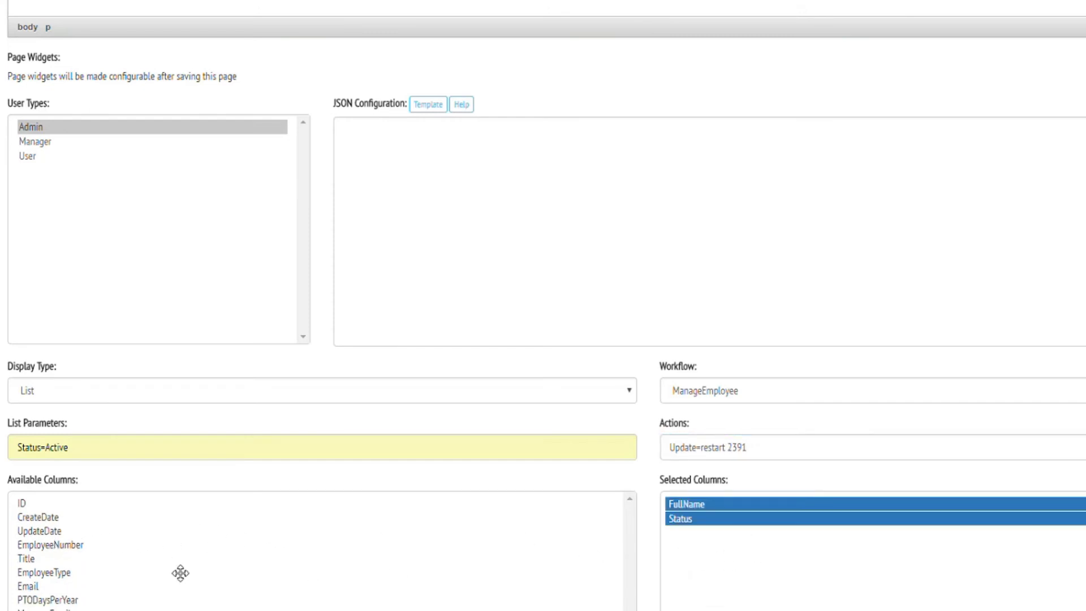
{"action": "left_click_drag", "start_coordinate": [80, 558], "coordinate": [788, 530]}
{"action": "left_click_drag", "start_coordinate": [46, 546], "coordinate": [699, 548]}
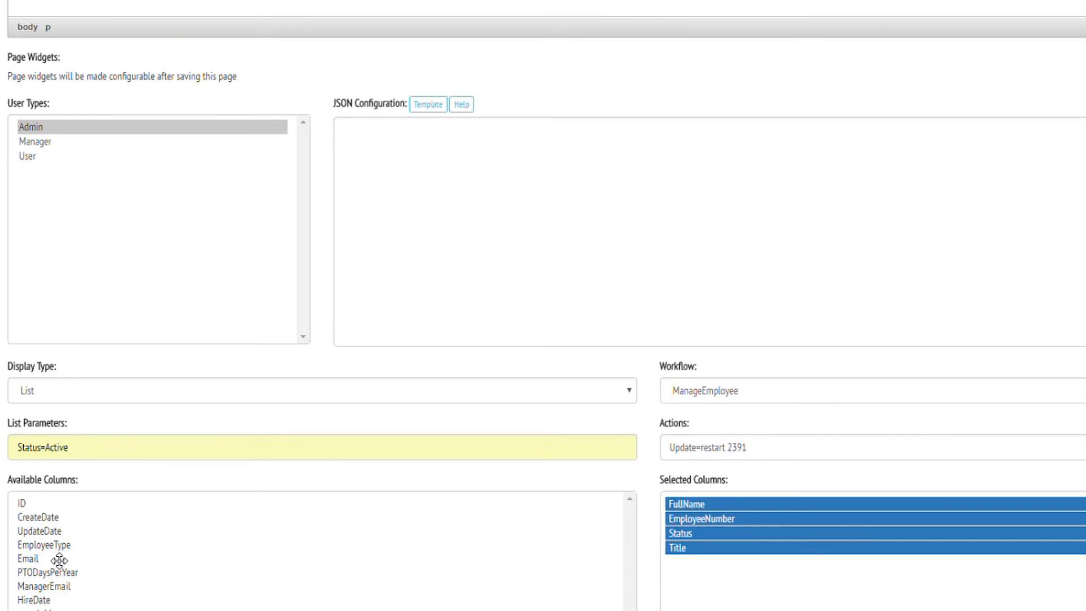
{"action": "left_click_drag", "start_coordinate": [53, 546], "coordinate": [733, 595]}
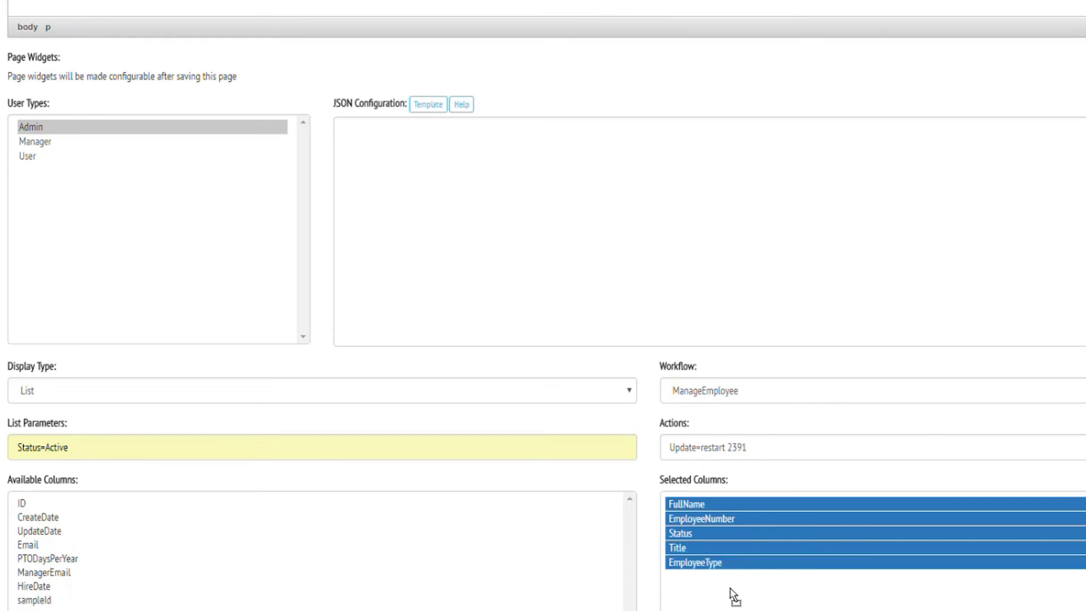
{"action": "left_click_drag", "start_coordinate": [41, 587], "coordinate": [694, 588]}
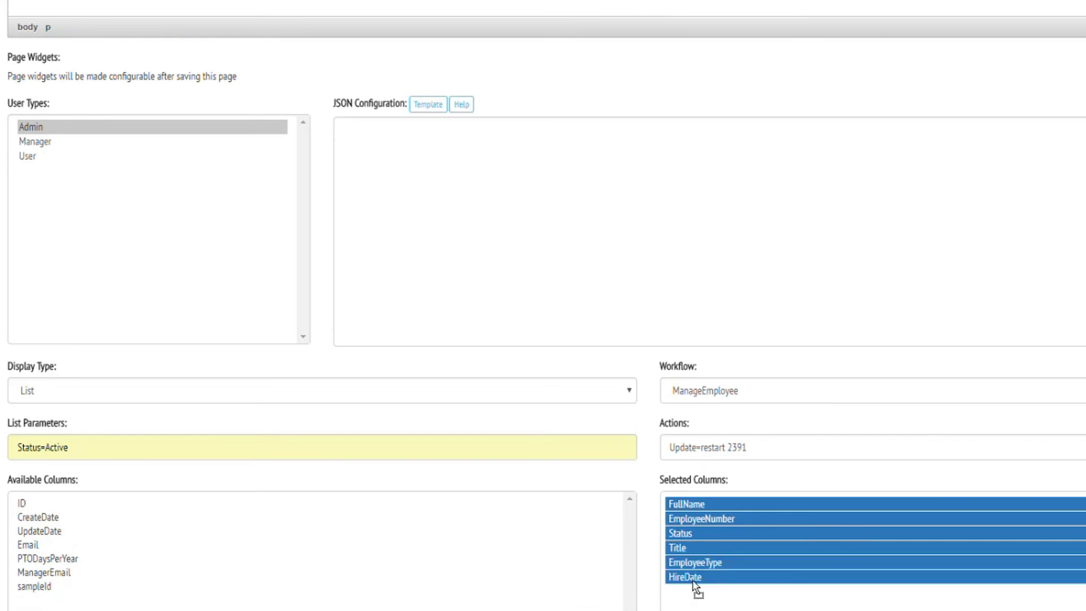
{"action": "scroll", "coordinate": [59, 555], "scroll_direction": "down", "scroll_amount": 4}
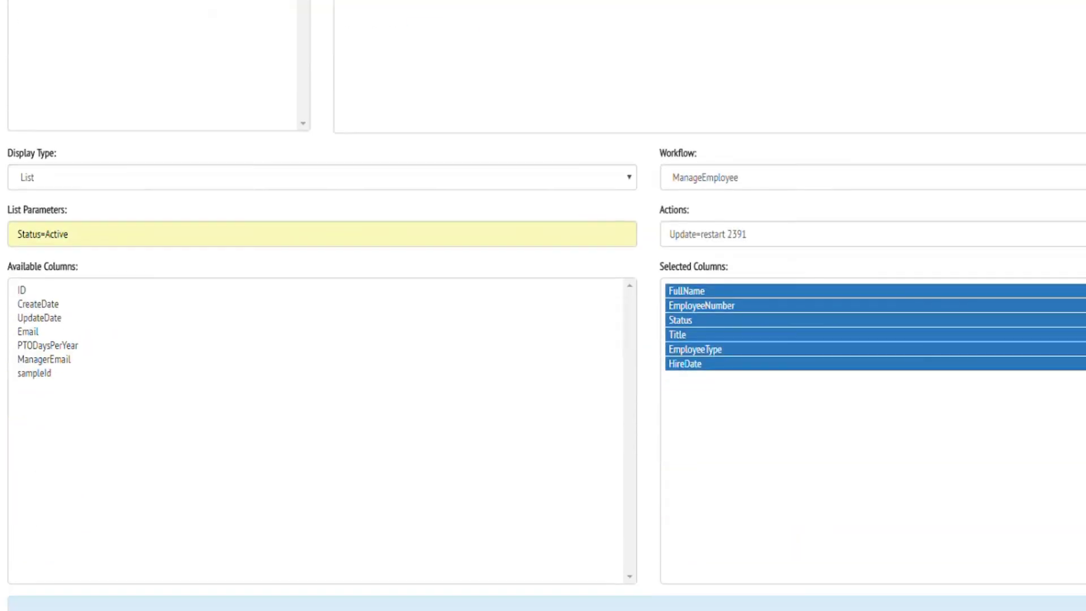
{"action": "scroll", "coordinate": [34, 566], "scroll_direction": "down", "scroll_amount": 2}
{"action": "left_click", "coordinate": [22, 605]}
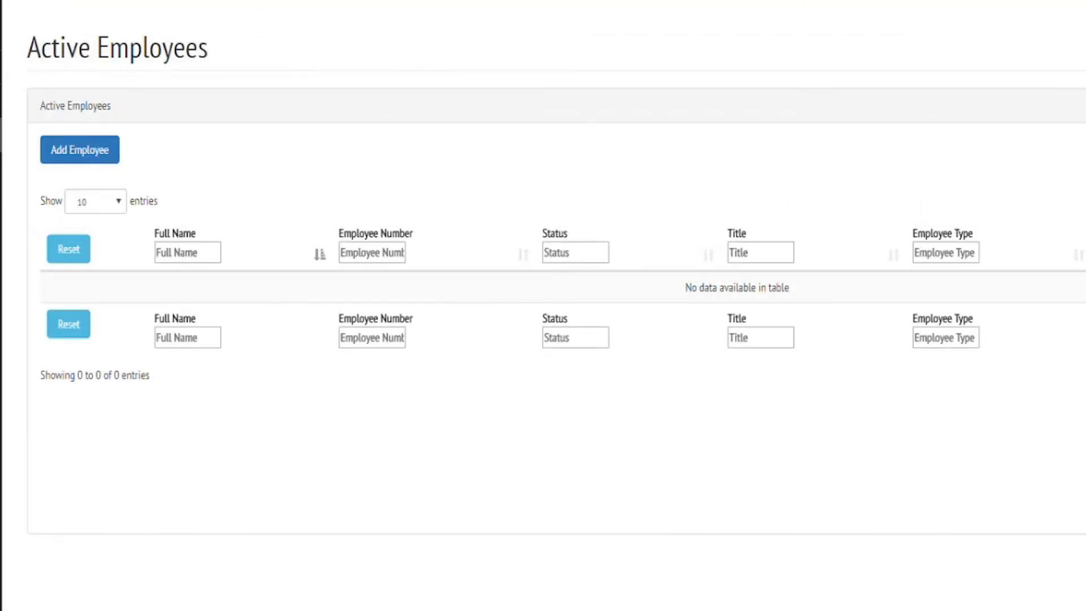
Step: Start a new employee, entering the full name, employee number and title Technician
{"action": "left_click", "coordinate": [109, 146]}
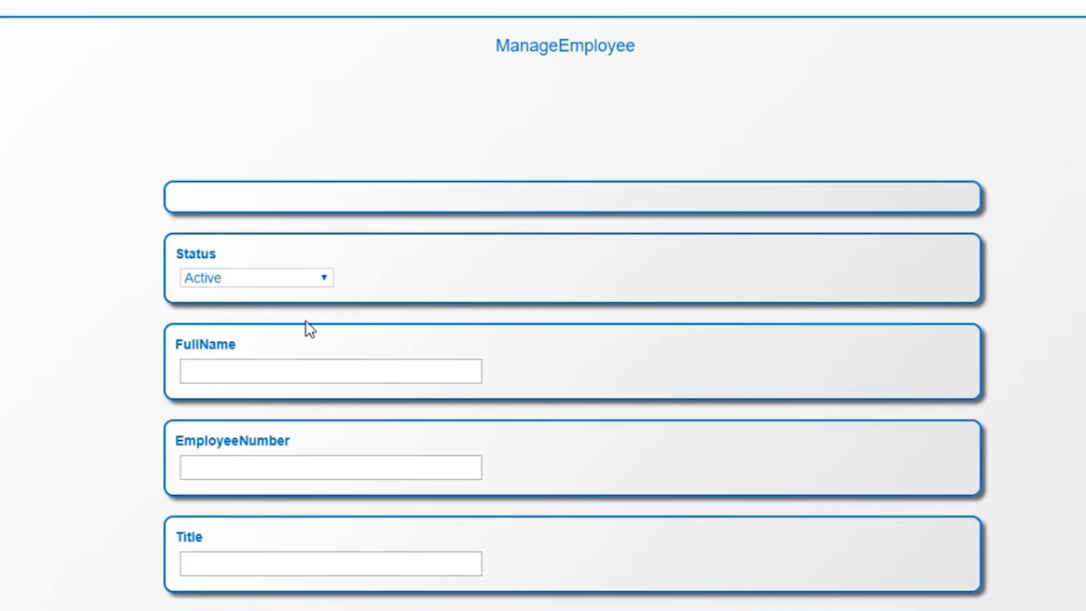
{"action": "left_click", "coordinate": [326, 376]}
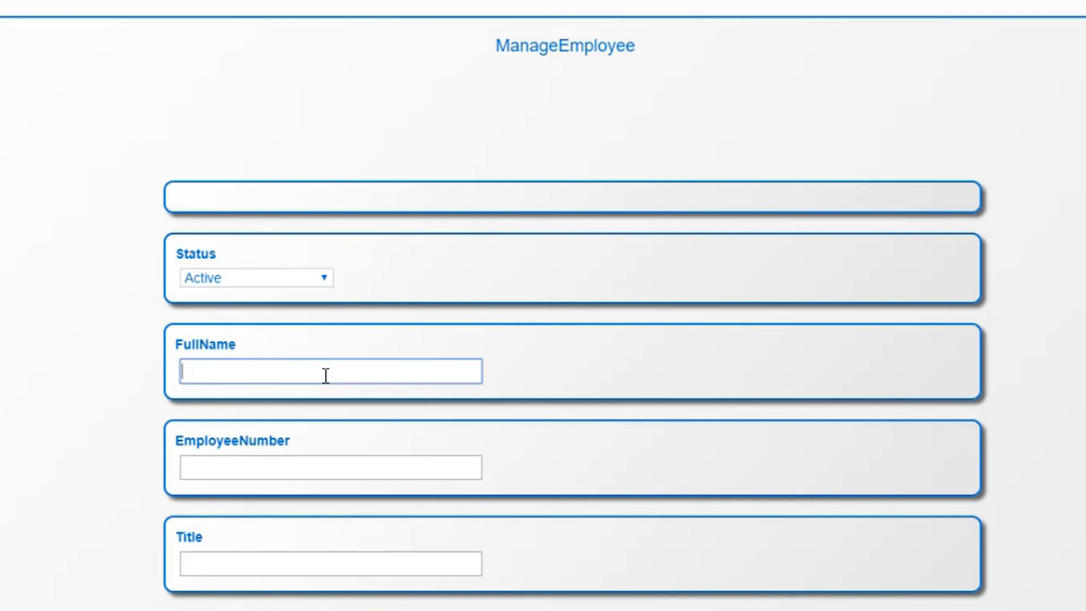
{"action": "type", "text": "John Doe"}
{"action": "key", "text": "Tab"}
{"action": "type", "text": "JD123"}
{"action": "key", "text": "Tab"}
{"action": "type", "text": "Technician"}
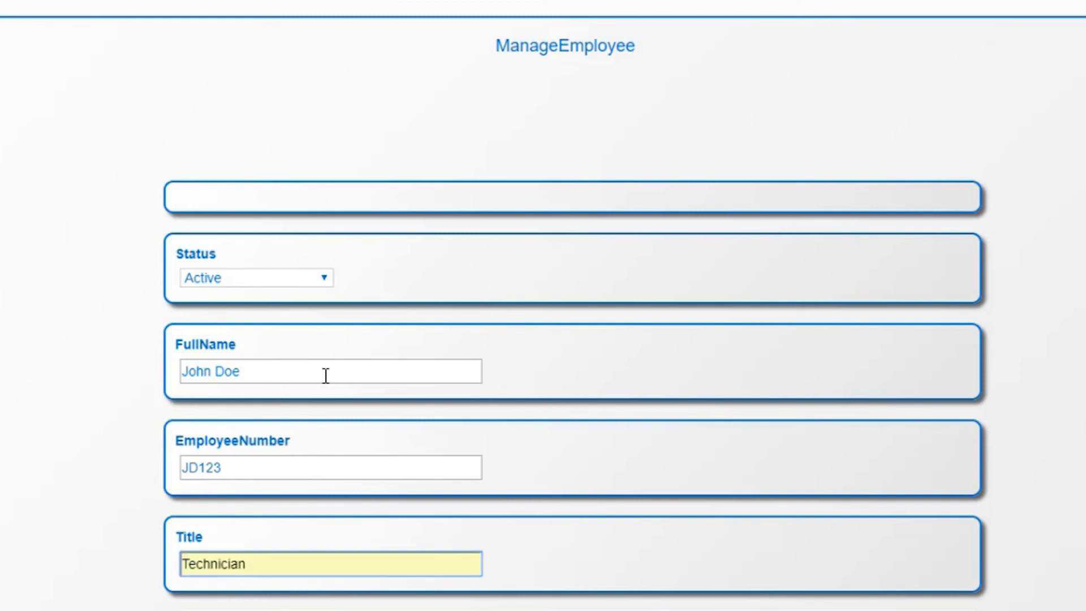
{"action": "scroll", "coordinate": [326, 376], "scroll_direction": "down", "scroll_amount": 4}
Step: Fill in the employee and manager e-mails, 10 PTO days and hire date 03/01/2018, then save
{"action": "left_click", "coordinate": [358, 535]}
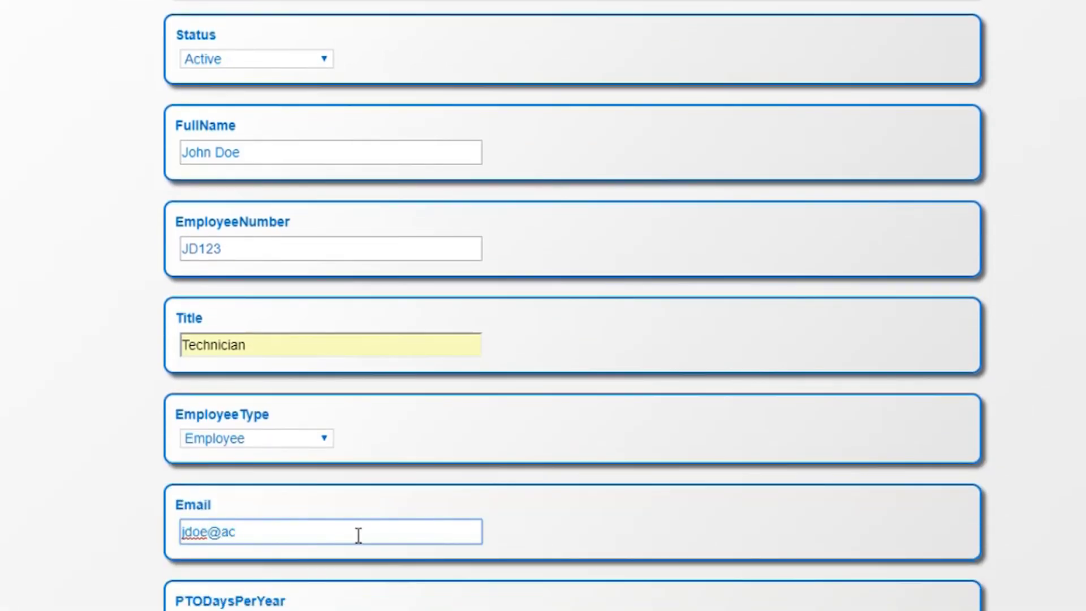
{"action": "key", "text": "Tab"}
{"action": "type", "text": "10"}
{"action": "key", "text": "Tab"}
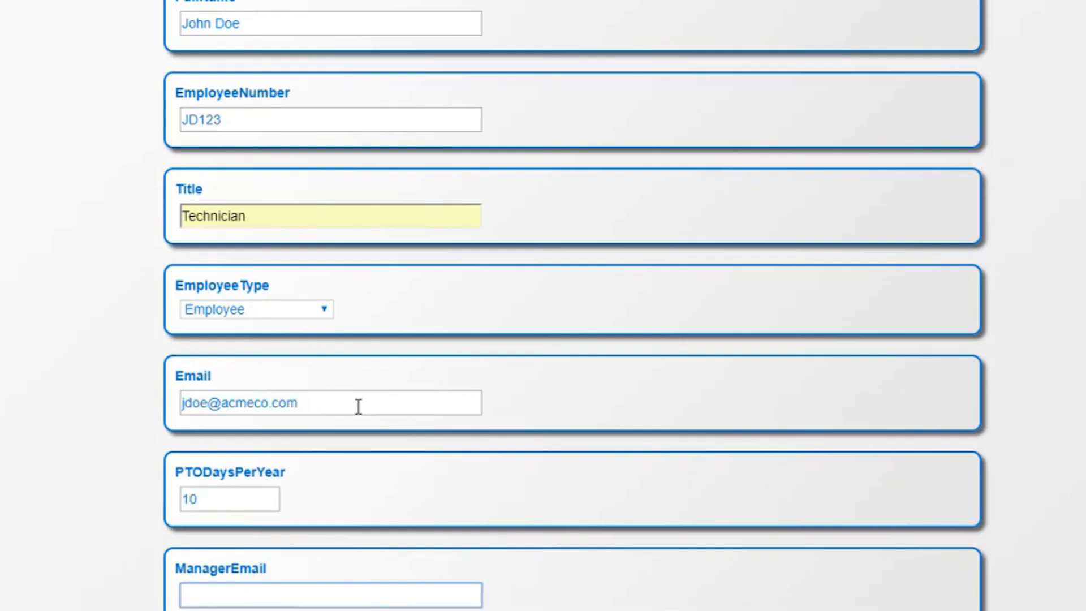
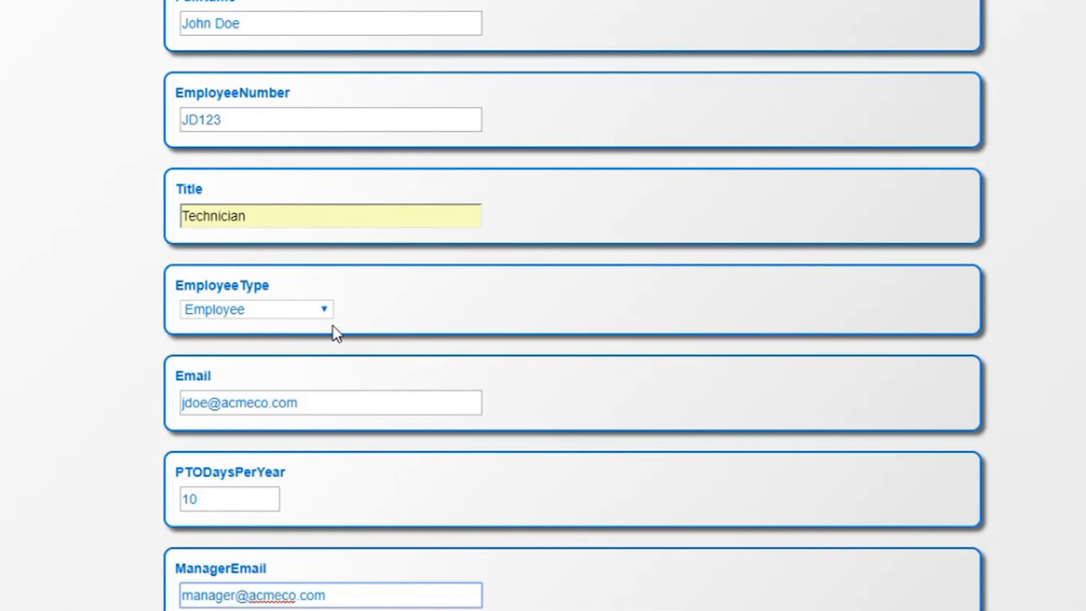
{"action": "left_click", "coordinate": [336, 416]}
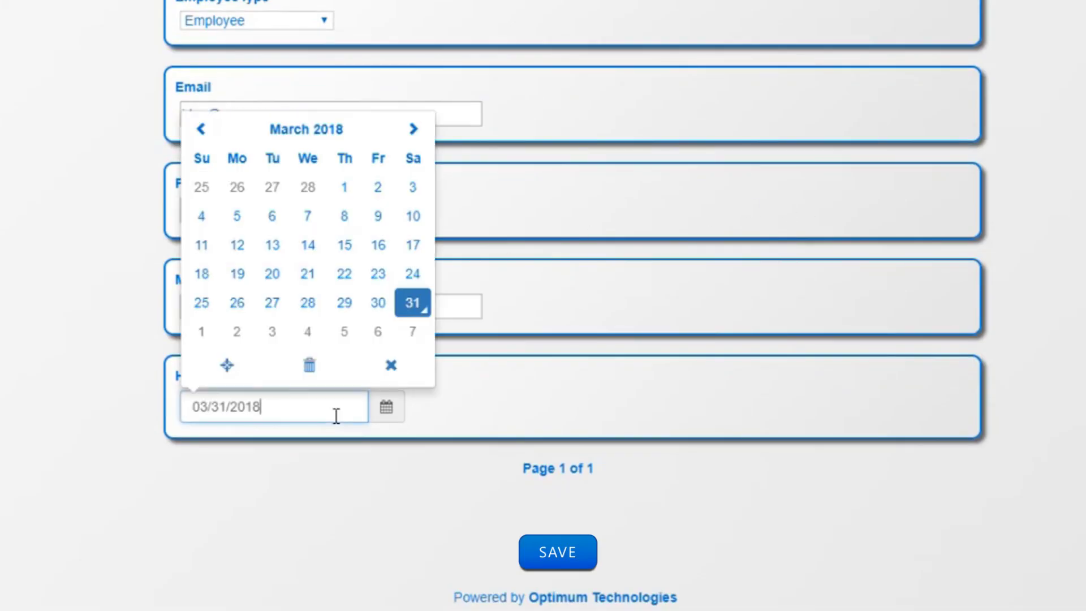
{"action": "left_click", "coordinate": [343, 197]}
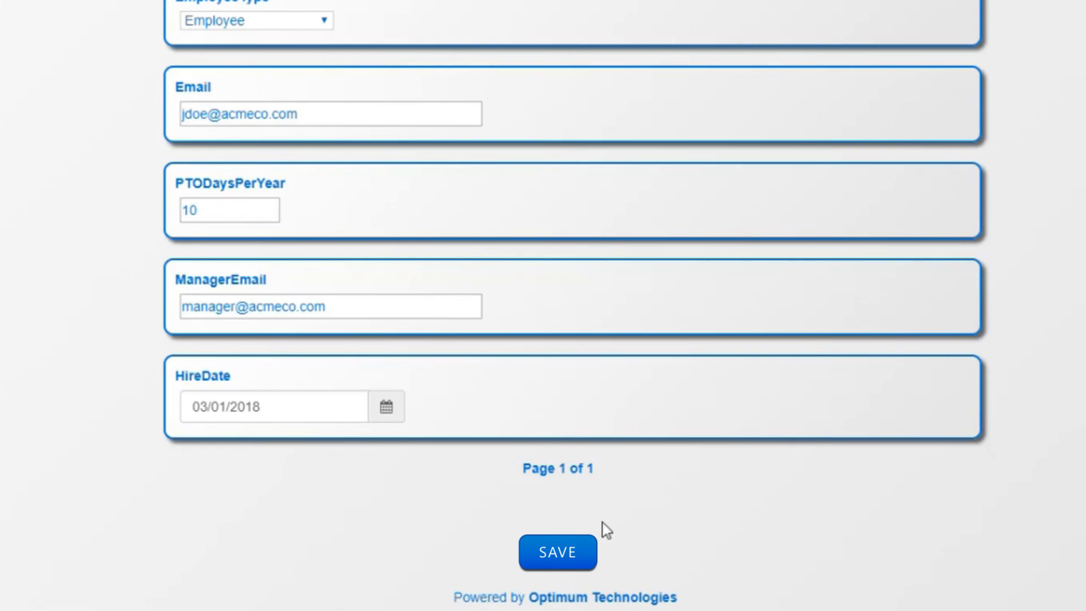
{"action": "left_click", "coordinate": [569, 552]}
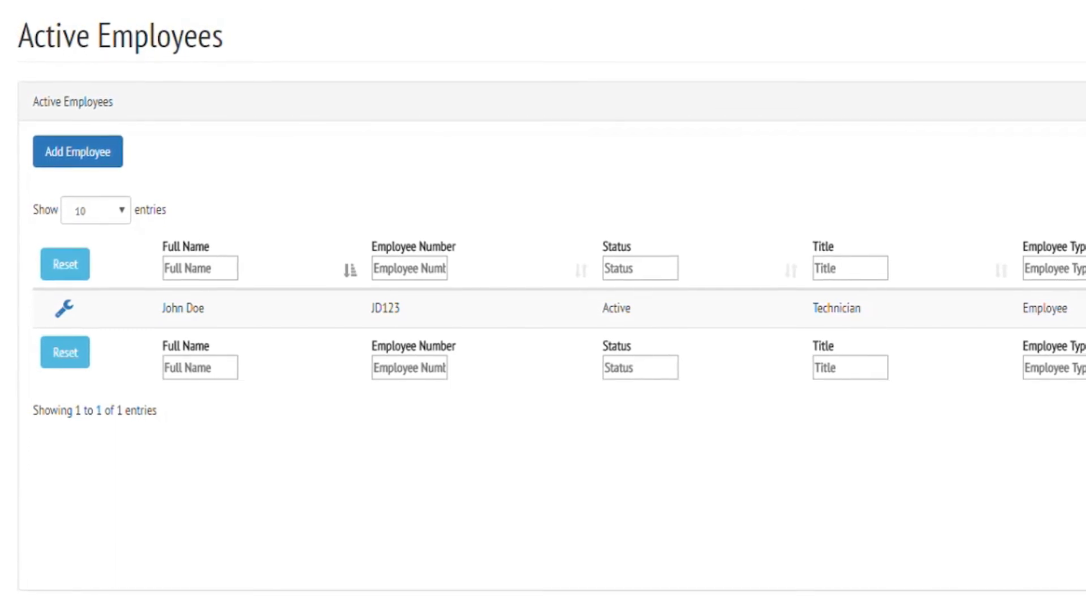
Step: Go back to the Active Employees list, now showing a single Active Technician employee record
{"action": "left_click", "coordinate": [1032, 551]}
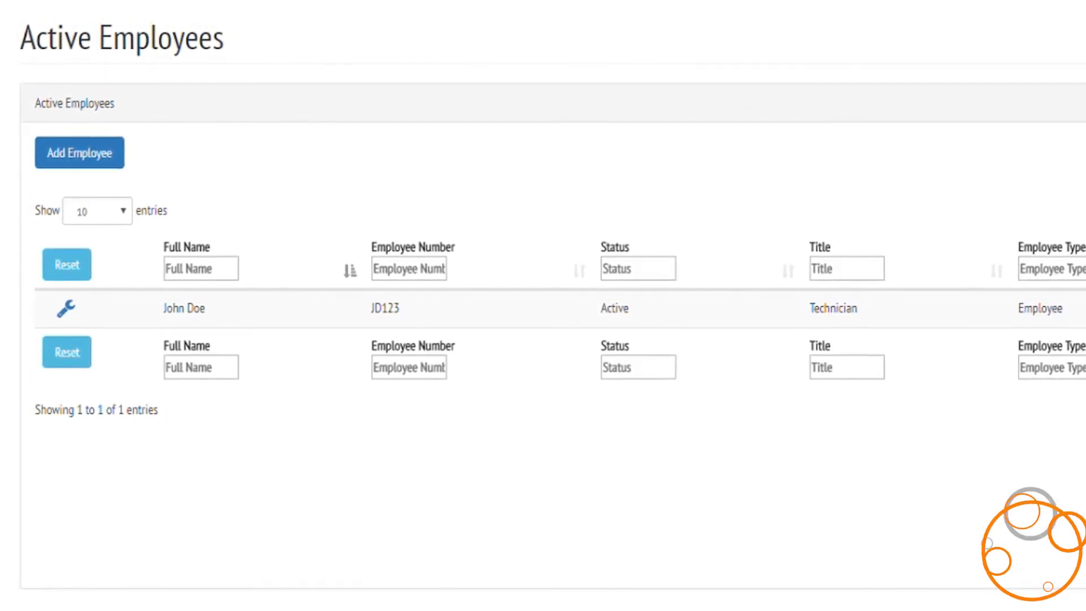